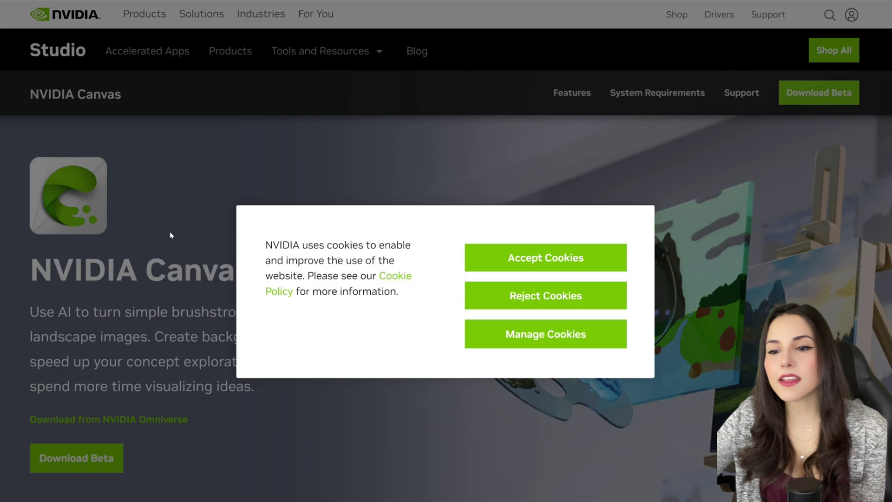
# Step: Accept the website cookies, download the NVIDIA Canvas beta and launch the Canvas1.4.306.exe installer
pyautogui.click(546, 258)
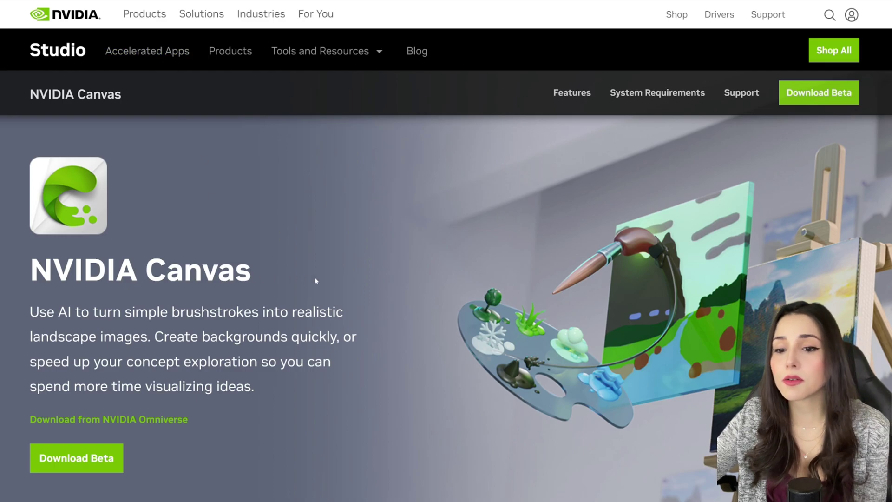
pyautogui.scroll(-15, 308, 279)
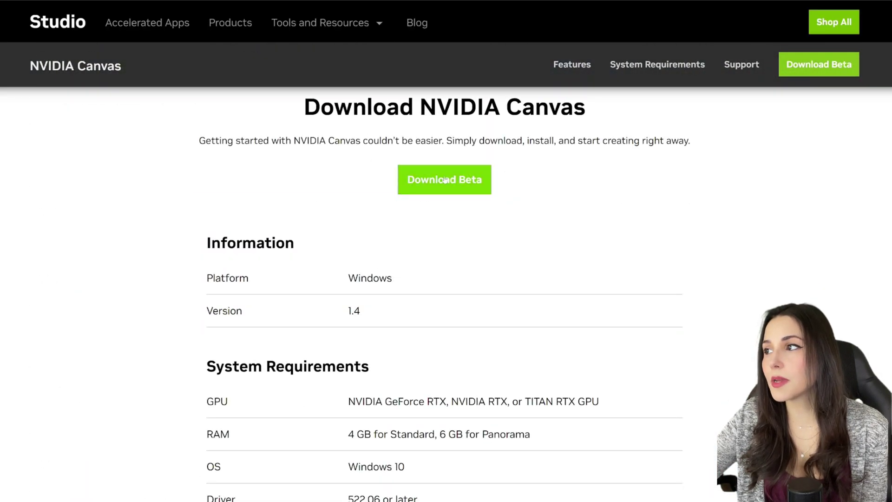
pyautogui.click(445, 179)
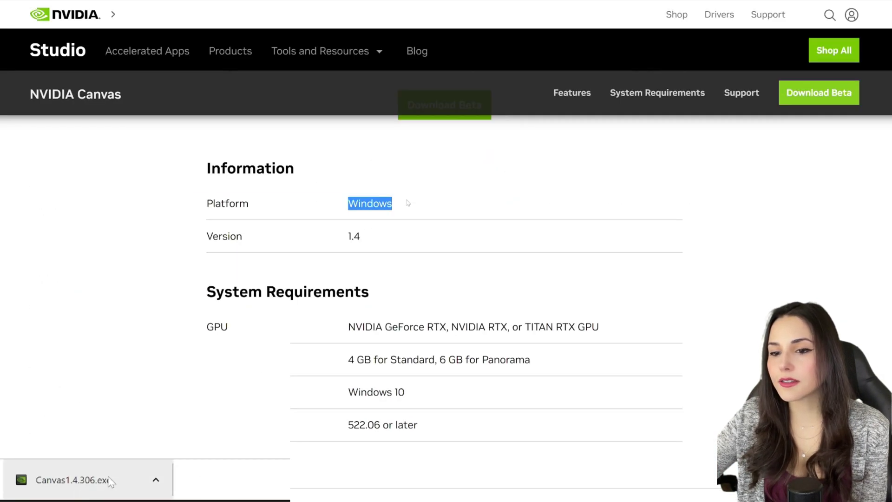
pyautogui.click(74, 478)
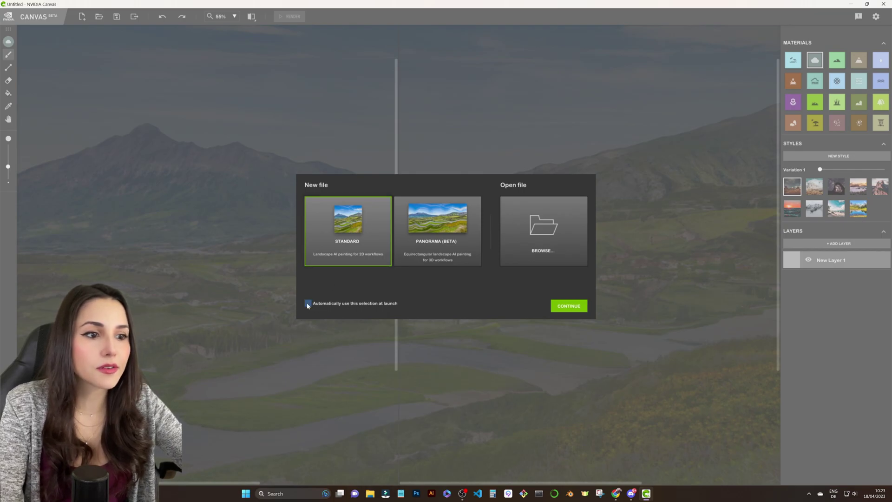
# Step: Start a new Standard file and paint on the segmentation canvas with the light-blue sky material, using a larger brush
pyautogui.click(569, 306)
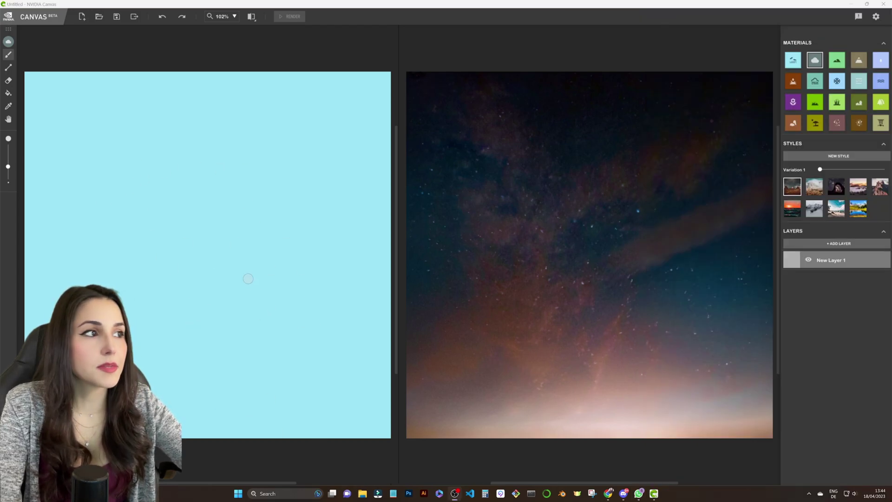
pyautogui.click(793, 60)
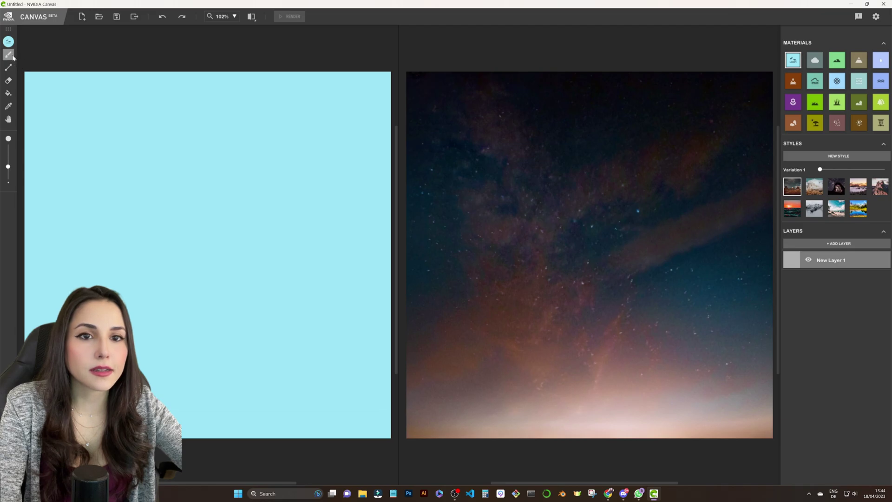
pyautogui.moveTo(9, 156); pyautogui.dragTo(8, 147)
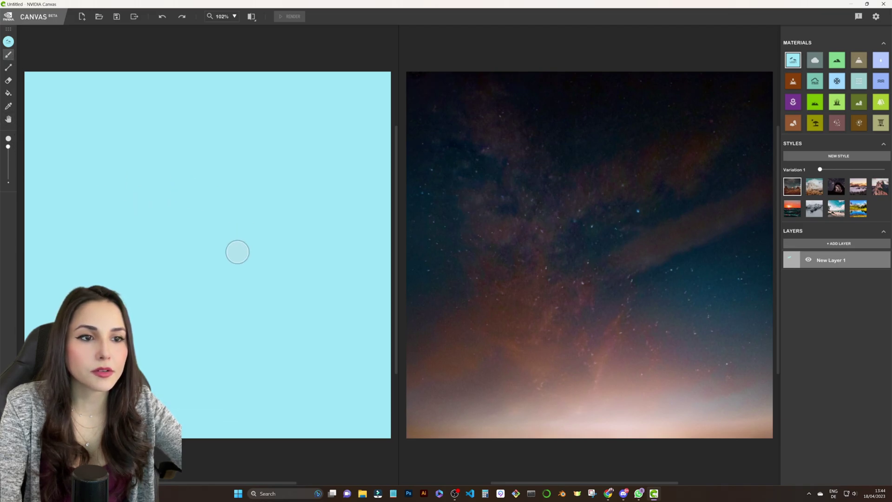
pyautogui.moveTo(193, 202)
pyautogui.mouseDown()
pyautogui.moveTo(203, 280)
pyautogui.moveTo(279, 251)
pyautogui.moveTo(213, 243)
pyautogui.moveTo(223, 313)
pyautogui.moveTo(268, 363)
pyautogui.moveTo(243, 223)
pyautogui.mouseUp()
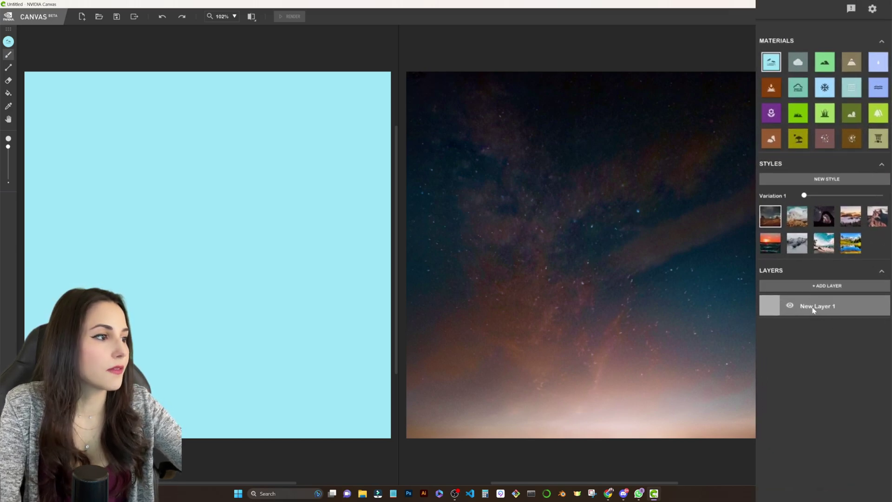
# Step: Add a second layer and rename New Layer 1 as Sky
pyautogui.click(825, 286)
pyautogui.doubleClick(822, 331)
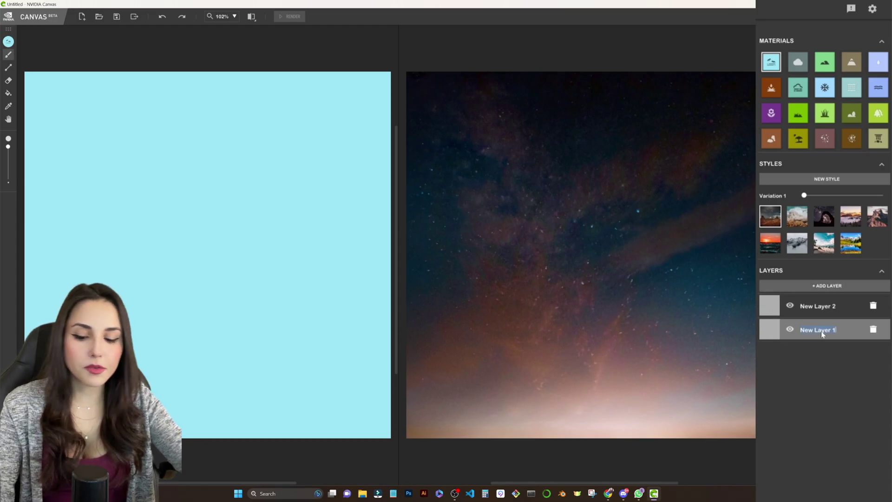
pyautogui.write('Sk')
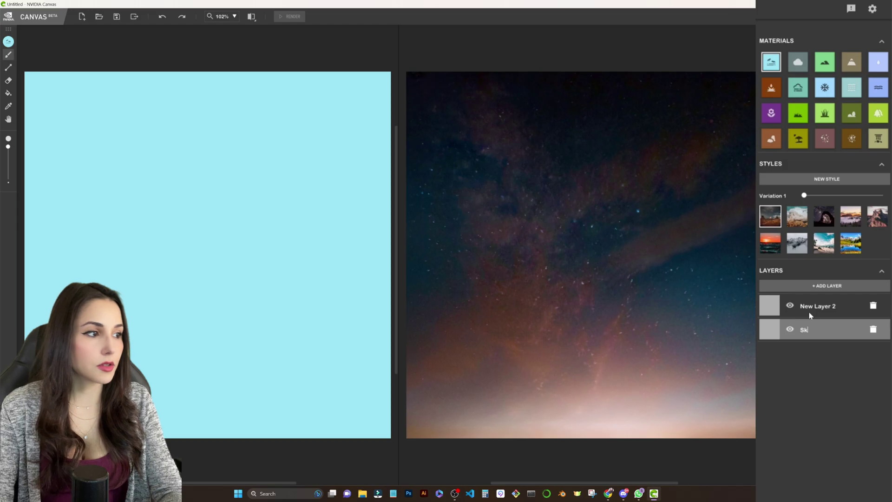
pyautogui.write('y')
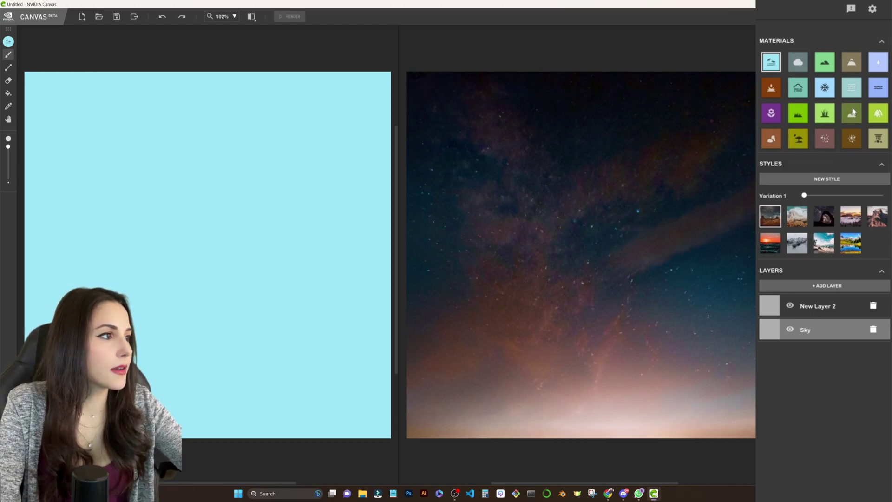
# Step: Cover roughly the lower quarter of the canvas with the bright-green grass material using straight Line tool strokes, undoing a trial line in the sky
pyautogui.click(798, 113)
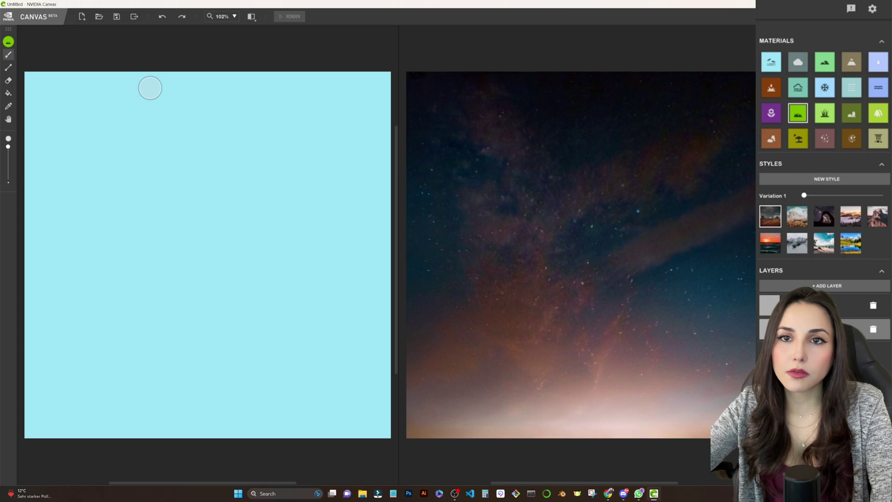
pyautogui.click(8, 67)
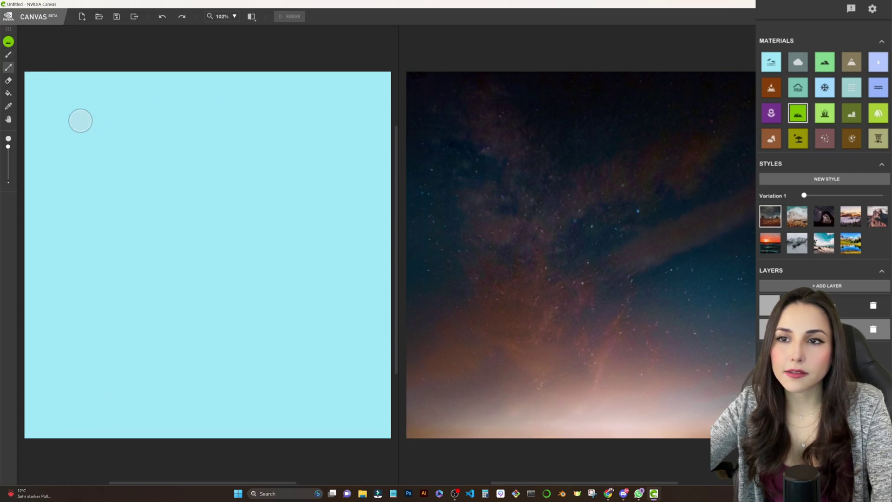
pyautogui.moveTo(81, 120); pyautogui.dragTo(275, 125)
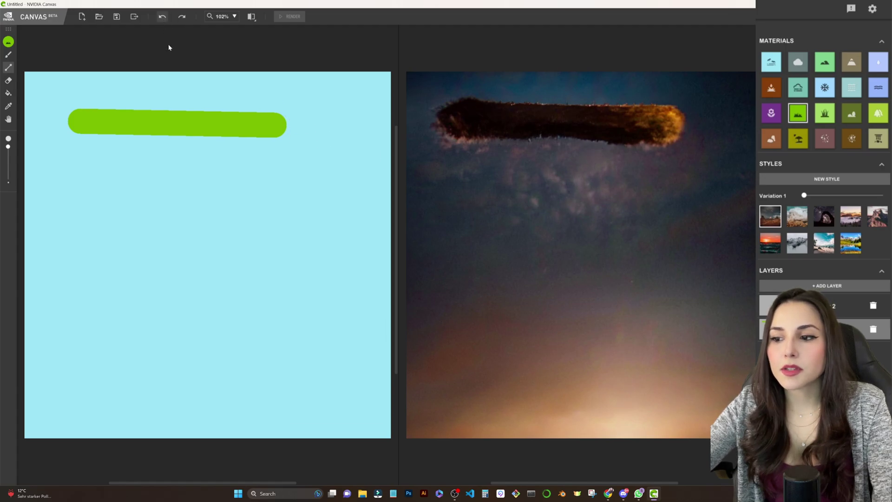
pyautogui.click(163, 16)
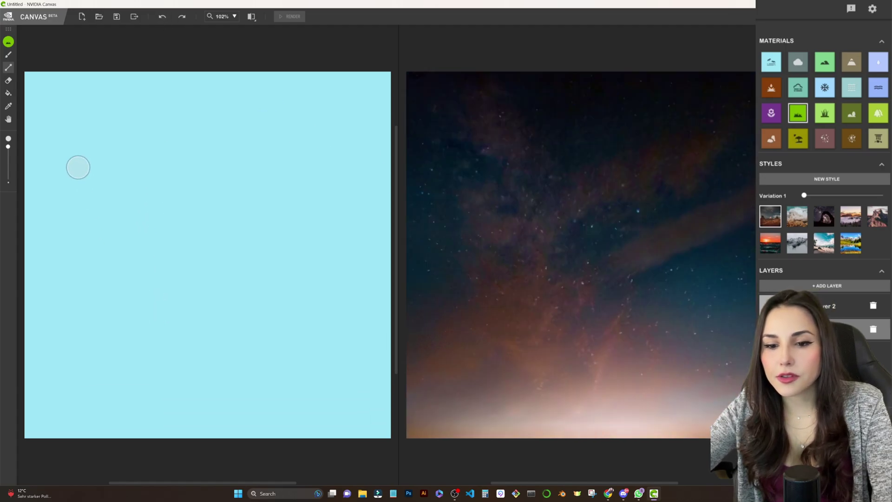
pyautogui.moveTo(26, 425); pyautogui.dragTo(386, 424)
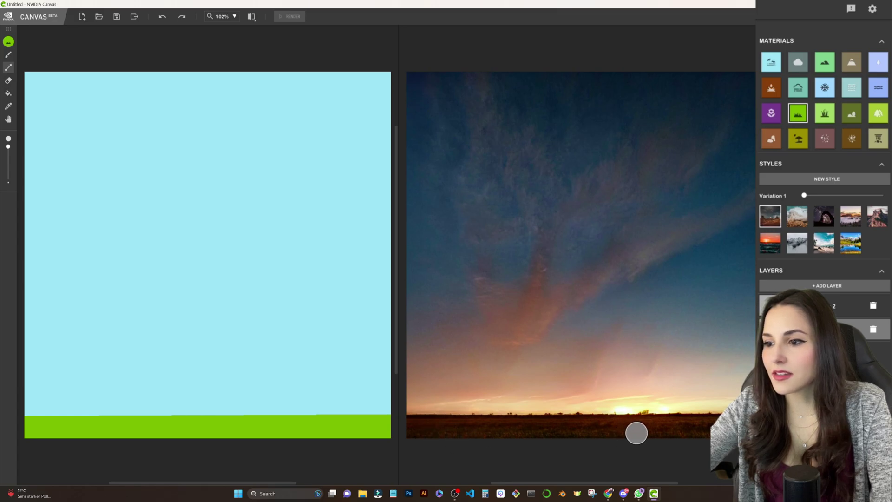
pyautogui.moveTo(380, 408)
pyautogui.mouseDown()
pyautogui.moveTo(66, 402)
pyautogui.moveTo(385, 374)
pyautogui.moveTo(315, 364)
pyautogui.moveTo(24, 364)
pyautogui.moveTo(28, 346)
pyautogui.moveTo(386, 347)
pyautogui.mouseUp()
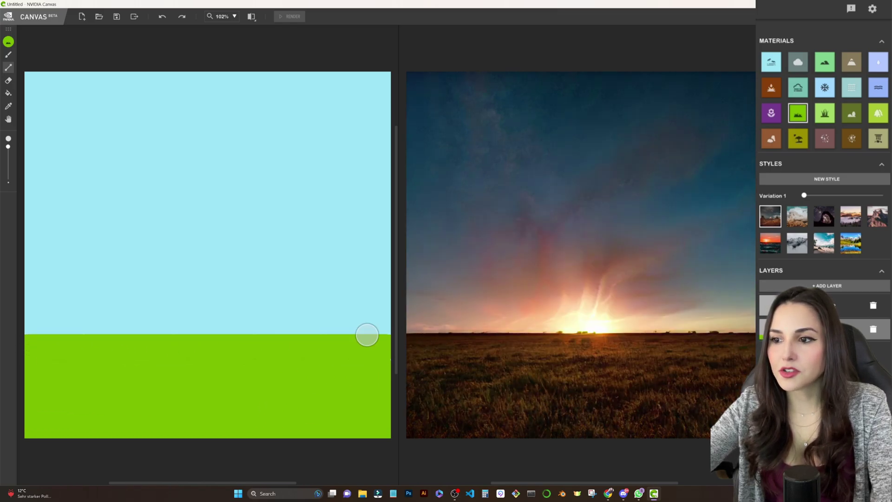
# Step: Brush two patches of the purple flower material into the lower corners of the grass, leaving a gap between them
pyautogui.click(9, 54)
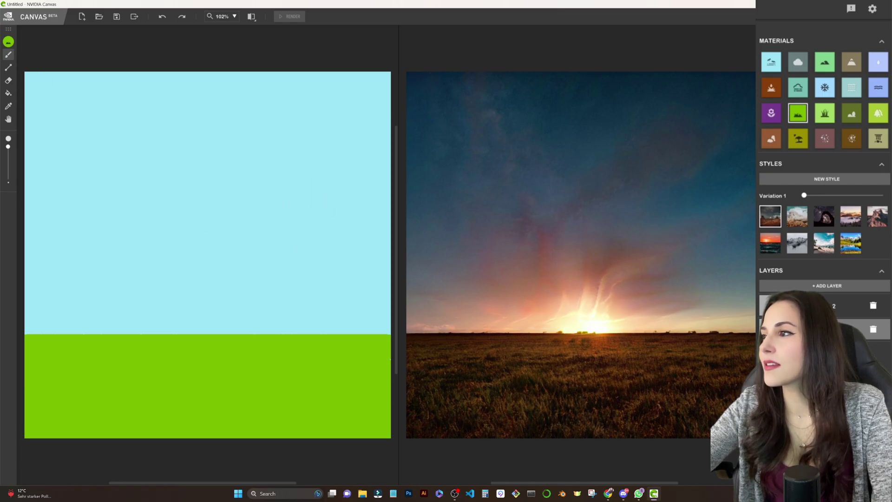
pyautogui.click(772, 113)
pyautogui.moveTo(289, 422)
pyautogui.mouseDown()
pyautogui.moveTo(342, 428)
pyautogui.moveTo(232, 427)
pyautogui.mouseUp()
pyautogui.moveTo(165, 424); pyautogui.dragTo(26, 432)
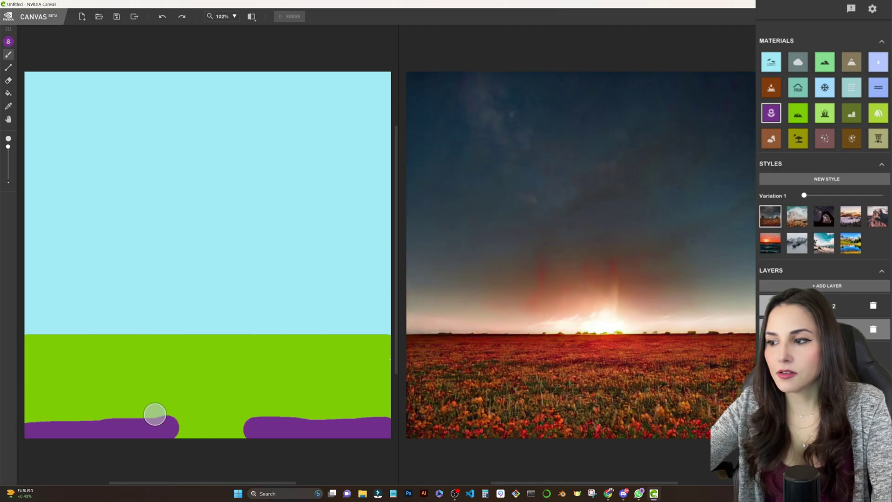
pyautogui.moveTo(145, 413); pyautogui.dragTo(29, 410)
pyautogui.moveTo(260, 409)
pyautogui.mouseDown()
pyautogui.moveTo(352, 410)
pyautogui.moveTo(359, 425)
pyautogui.mouseUp()
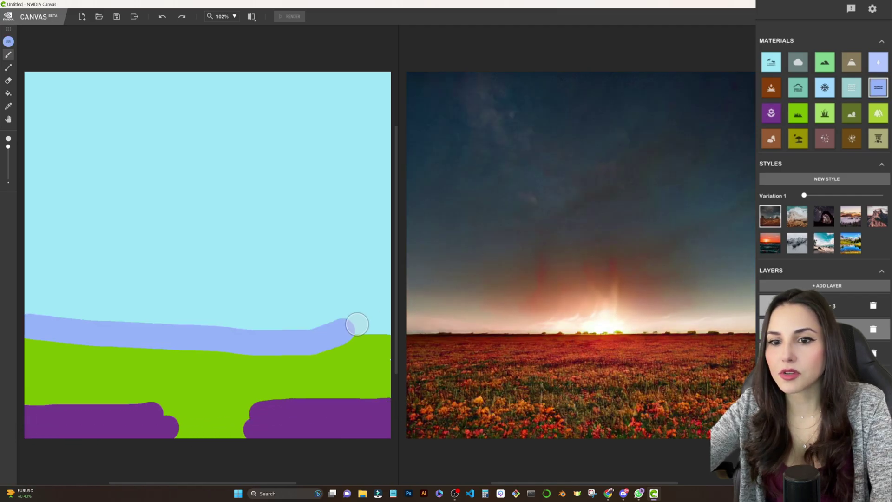
# Step: Paint a blue water band across the horizon and edge its far side with a thin grass strip using a smaller brush
pyautogui.moveTo(356, 324)
pyautogui.mouseDown()
pyautogui.moveTo(387, 322)
pyautogui.moveTo(274, 334)
pyautogui.moveTo(25, 320)
pyautogui.mouseUp()
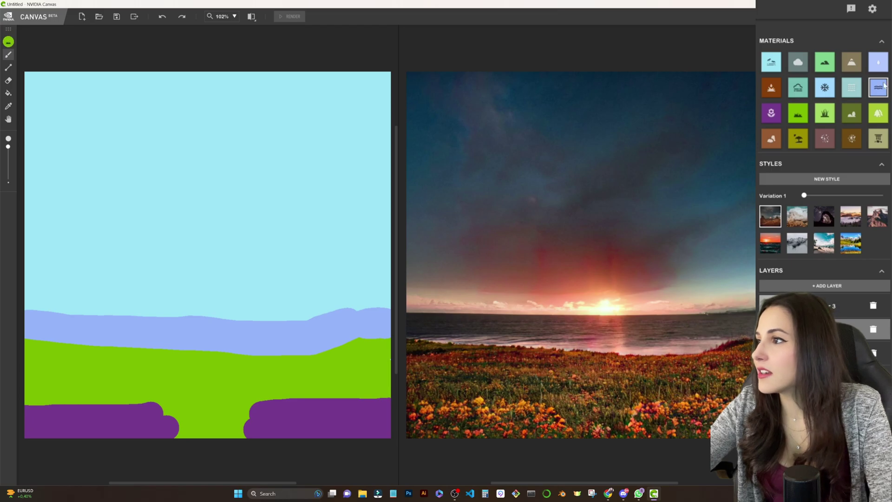
pyautogui.click(798, 113)
pyautogui.moveTo(9, 147); pyautogui.dragTo(8, 167)
pyautogui.moveTo(26, 305)
pyautogui.mouseDown()
pyautogui.moveTo(291, 316)
pyautogui.moveTo(395, 305)
pyautogui.mouseUp()
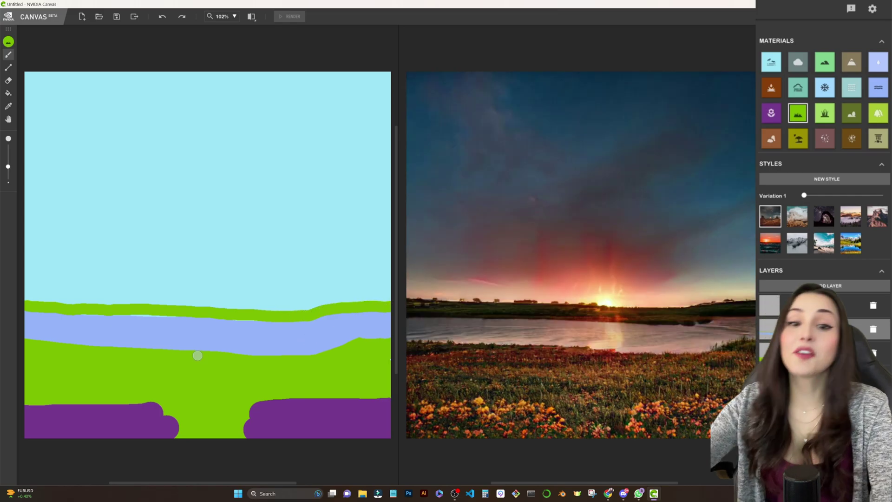
# Step: Paint two khaki stone patches on the grass below the water, one on each side of the canvas
pyautogui.click(879, 139)
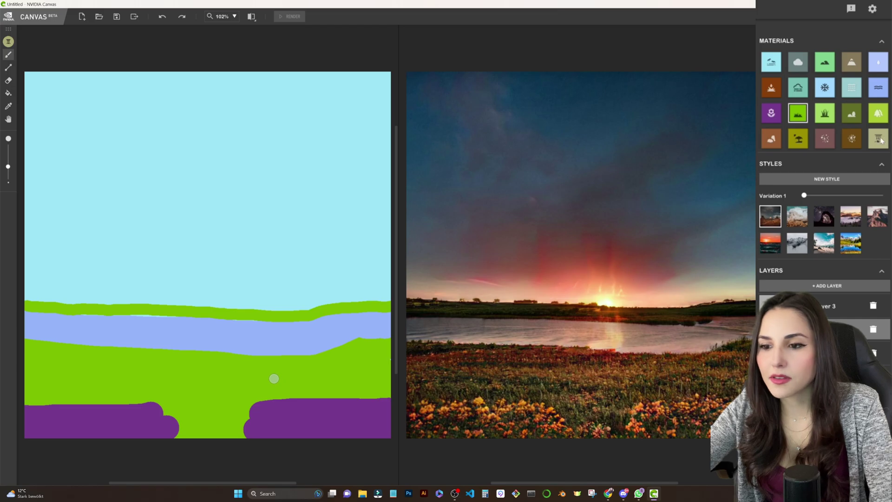
pyautogui.click(879, 139)
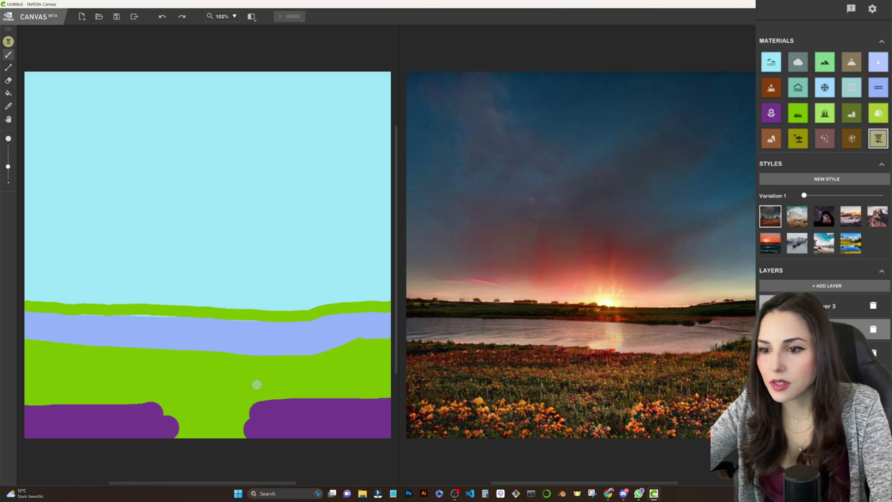
pyautogui.moveTo(261, 374); pyautogui.dragTo(363, 373)
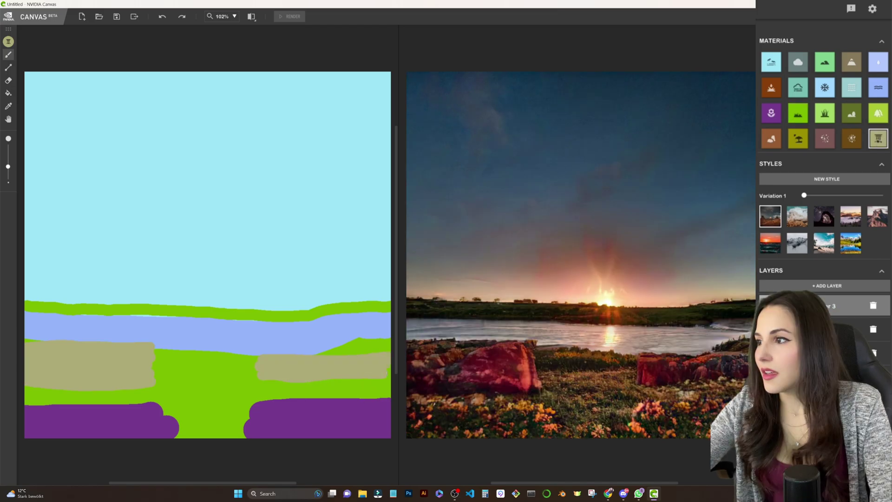
# Step: Paint a reddish-brown gravel path running up from the bottom edge between the two flower patches
pyautogui.click(825, 139)
pyautogui.moveTo(199, 379)
pyautogui.mouseDown()
pyautogui.moveTo(196, 419)
pyautogui.moveTo(208, 438)
pyautogui.moveTo(210, 398)
pyautogui.moveTo(201, 398)
pyautogui.moveTo(205, 446)
pyautogui.mouseUp()
pyautogui.moveTo(214, 376)
pyautogui.mouseDown()
pyautogui.moveTo(224, 446)
pyautogui.moveTo(210, 402)
pyautogui.moveTo(215, 430)
pyautogui.moveTo(228, 372)
pyautogui.mouseUp()
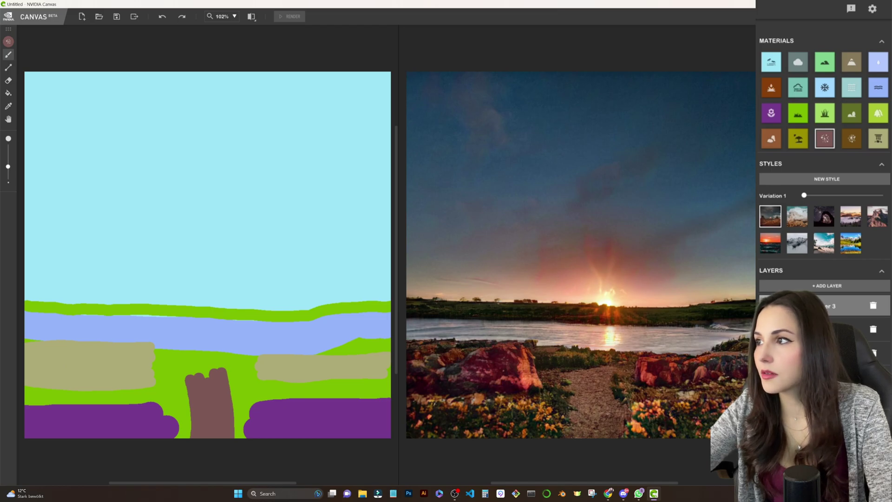
# Step: Add a layer and paint large masses of the yellow-green tree material on both sides above the water, using a larger brush
pyautogui.click(836, 286)
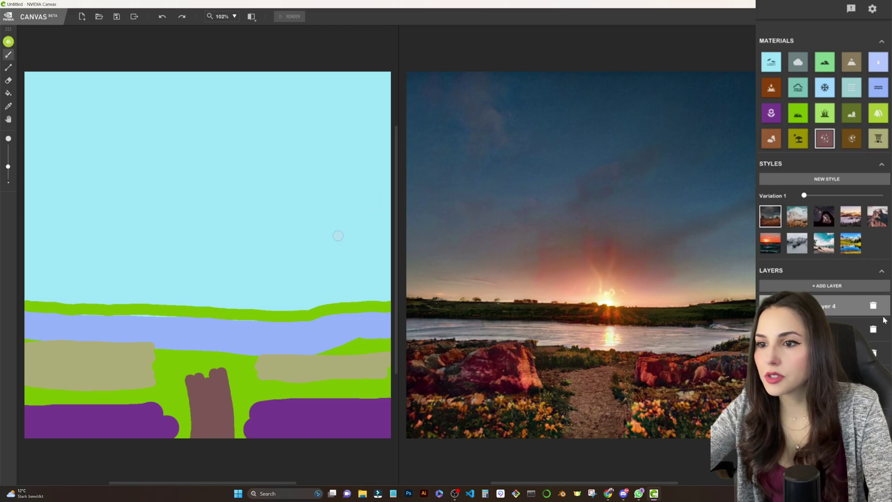
pyautogui.press(']')
pyautogui.press(']')
pyautogui.click(879, 113)
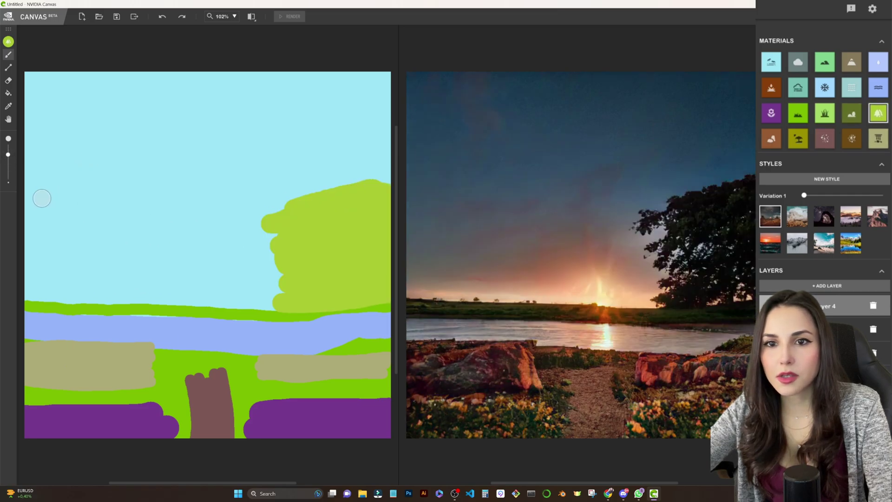
pyautogui.moveTo(33, 184)
pyautogui.mouseDown()
pyautogui.moveTo(31, 299)
pyautogui.moveTo(41, 272)
pyautogui.moveTo(56, 292)
pyautogui.moveTo(57, 273)
pyautogui.moveTo(46, 280)
pyautogui.moveTo(62, 303)
pyautogui.mouseUp()
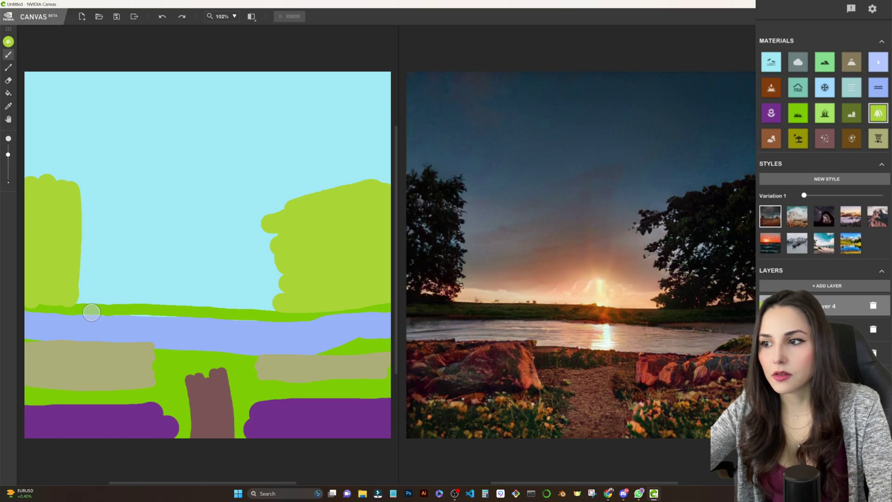
# Step: Shrink the brush and paint a thin line of trees along the horizon between the two large tree masses
pyautogui.press('[')
pyautogui.press('[')
pyautogui.press('[')
pyautogui.press('[')
pyautogui.press('[')
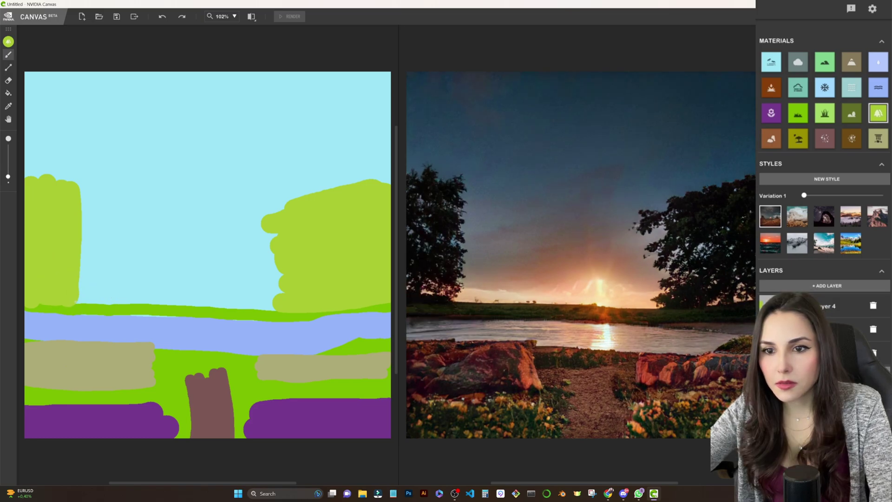
pyautogui.moveTo(162, 303); pyautogui.dragTo(209, 304)
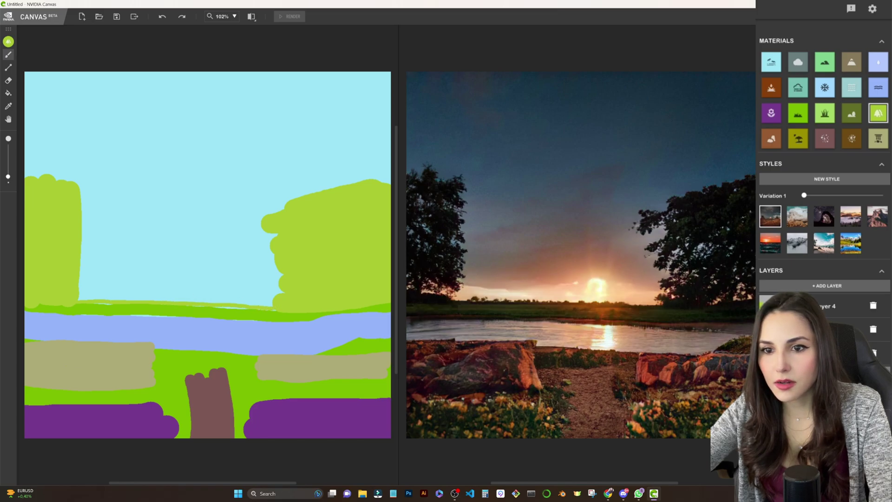
pyautogui.moveTo(84, 298); pyautogui.dragTo(239, 302)
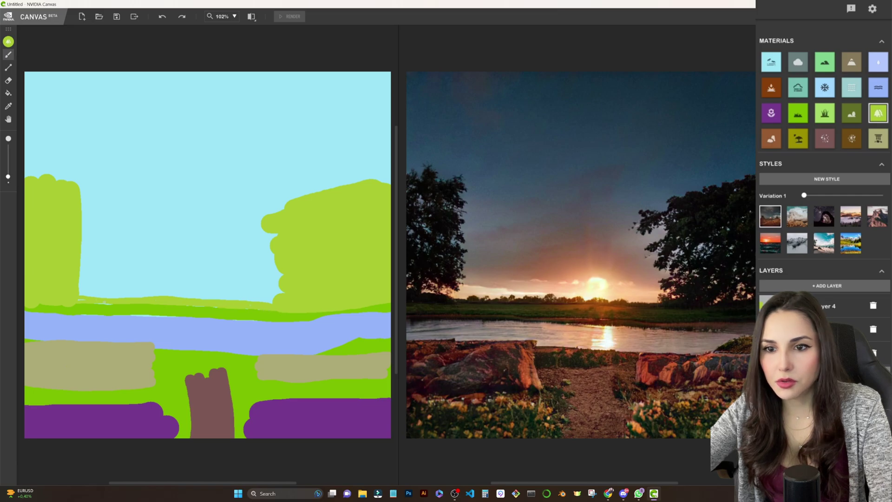
# Step: Add another layer and paint hills with the light-green hill material behind the horizon between the tree masses, using a larger brush
pyautogui.click(825, 62)
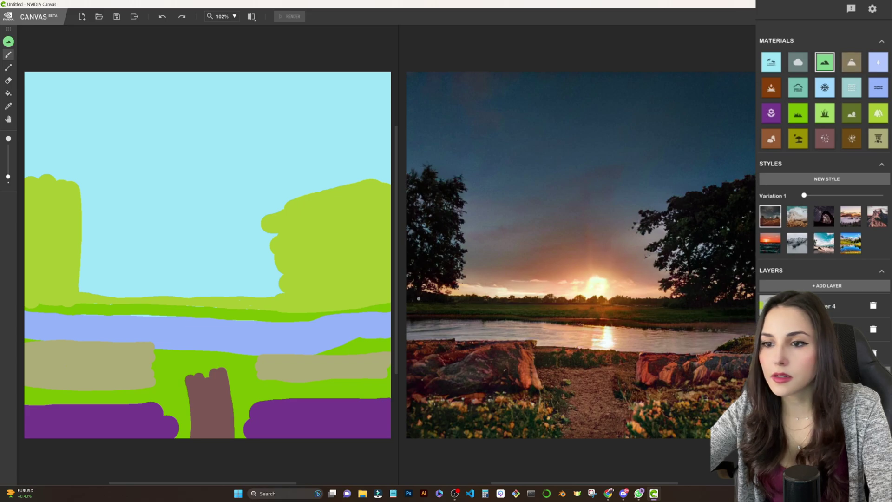
pyautogui.click(828, 285)
pyautogui.moveTo(8, 177); pyautogui.dragTo(8, 153)
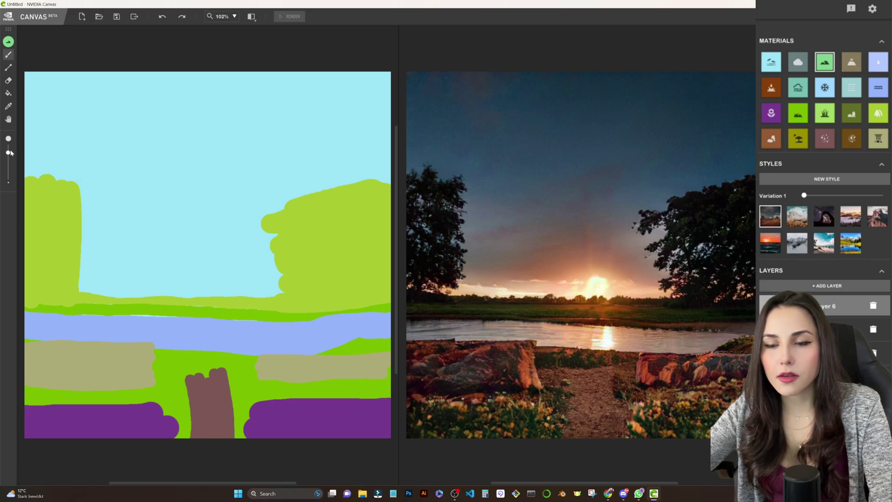
pyautogui.moveTo(85, 285)
pyautogui.mouseDown()
pyautogui.moveTo(147, 266)
pyautogui.moveTo(208, 286)
pyautogui.moveTo(280, 269)
pyautogui.moveTo(319, 273)
pyautogui.moveTo(310, 285)
pyautogui.moveTo(101, 289)
pyautogui.moveTo(131, 282)
pyautogui.mouseUp()
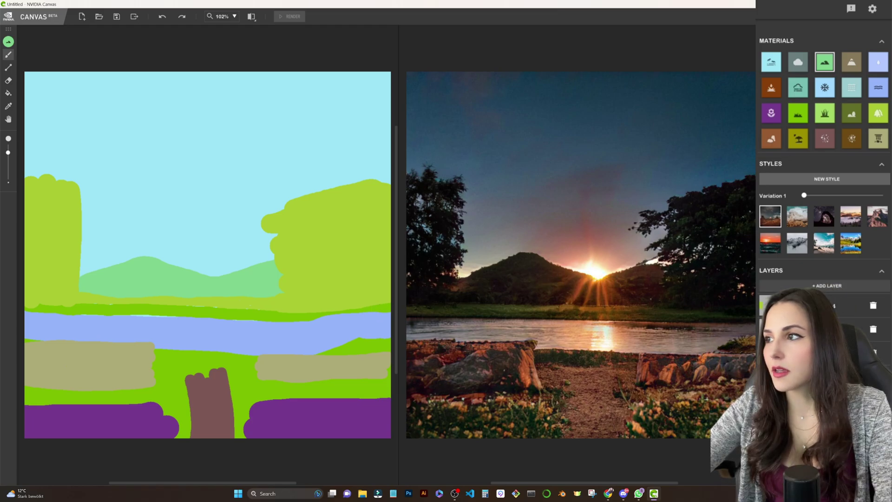
# Step: Add a layer and paint a large heart-shaped cloud with the Cloud material in the sky above the tree mass
pyautogui.click(798, 61)
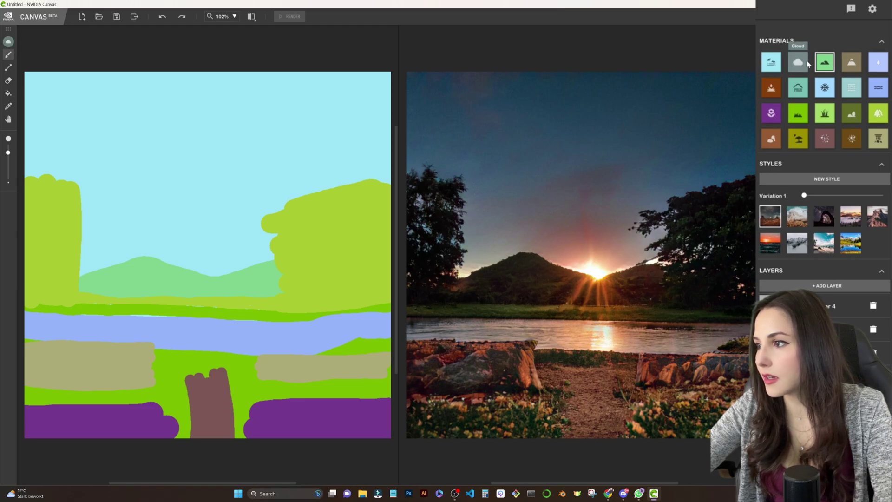
pyautogui.click(821, 287)
pyautogui.moveTo(98, 113)
pyautogui.mouseDown()
pyautogui.moveTo(145, 193)
pyautogui.moveTo(199, 114)
pyautogui.moveTo(146, 86)
pyautogui.moveTo(110, 128)
pyautogui.moveTo(140, 162)
pyautogui.moveTo(175, 103)
pyautogui.moveTo(169, 127)
pyautogui.moveTo(135, 150)
pyautogui.moveTo(109, 139)
pyautogui.moveTo(110, 106)
pyautogui.moveTo(89, 109)
pyautogui.moveTo(72, 135)
pyautogui.mouseUp()
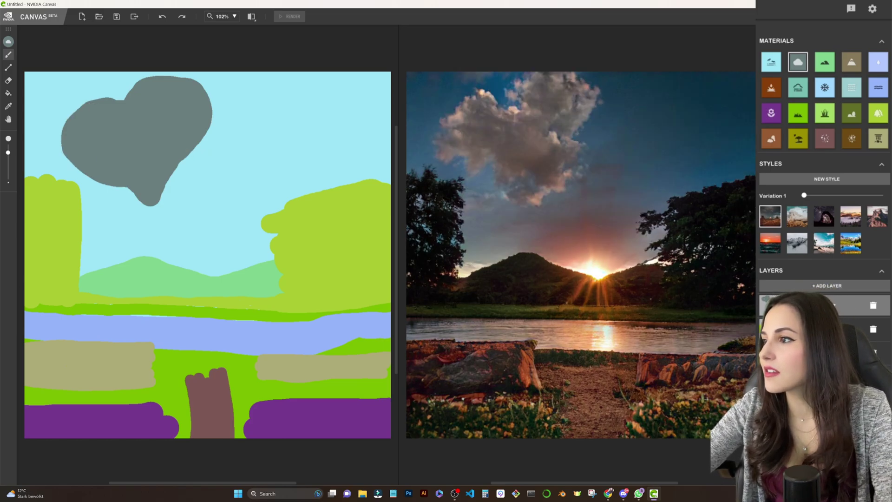
# Step: Try several variations of the current style, and apply the last style, showing a bright blue lake, at variation 6
pyautogui.click(803, 193)
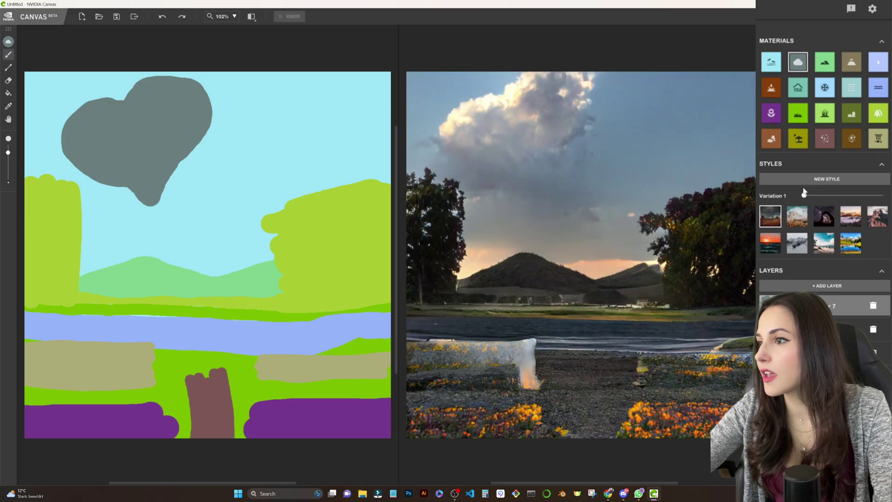
pyautogui.moveTo(807, 197); pyautogui.dragTo(857, 197)
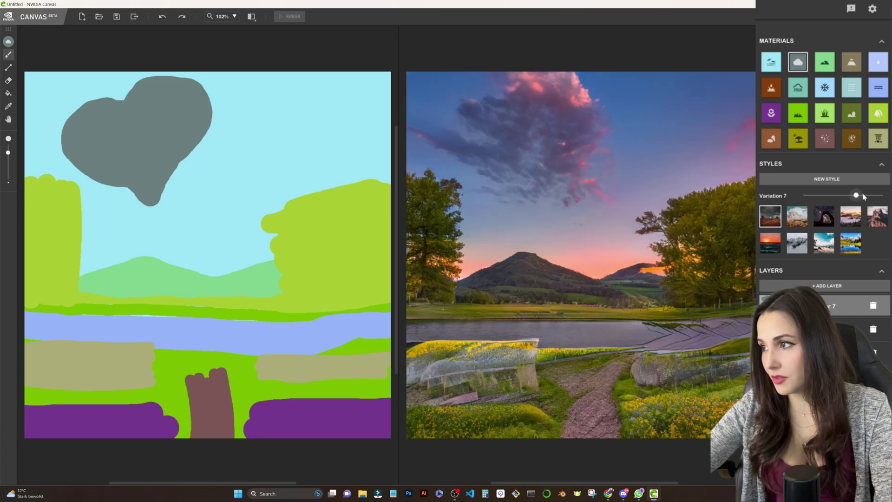
pyautogui.click(851, 242)
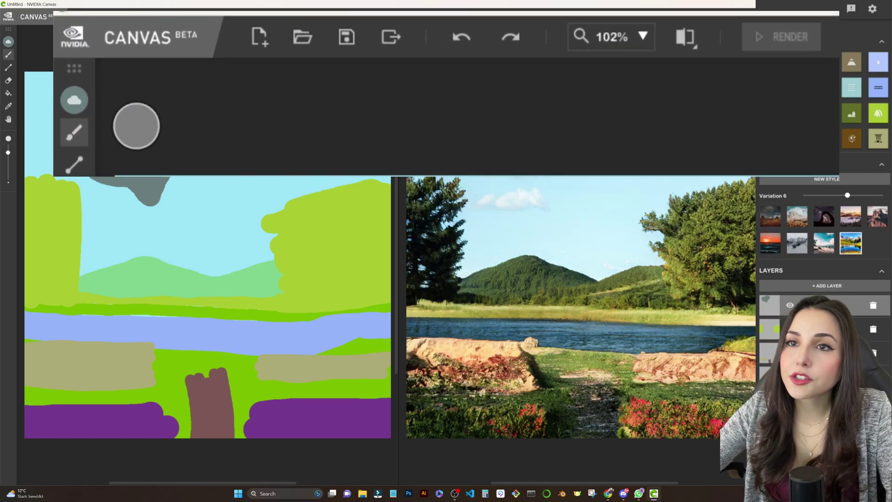
# Step: Save the project under the name teste
pyautogui.click(333, 29)
pyautogui.write('teste')
pyautogui.press('Return')
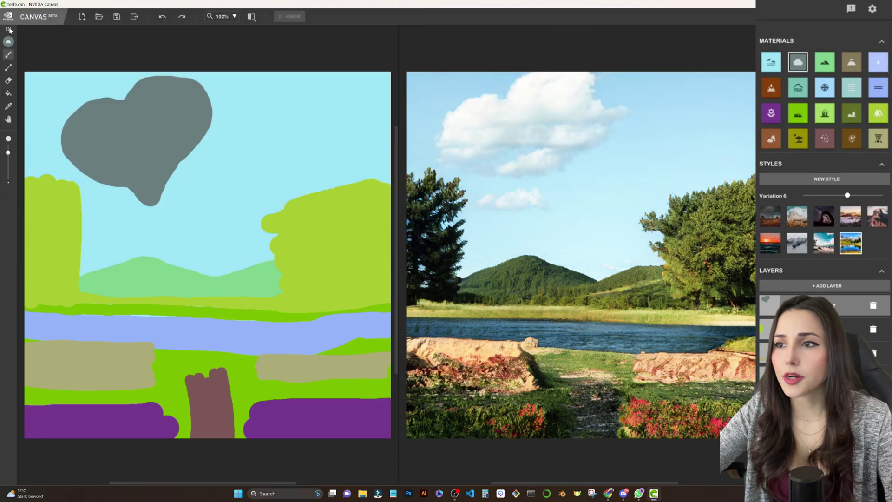
# Step: Undock the drawing tools between the map and the rendered image, and switch to the eraser with an adjusted brush size
pyautogui.moveTo(8, 30)
pyautogui.mouseDown()
pyautogui.moveTo(359, 60)
pyautogui.moveTo(506, 83)
pyautogui.moveTo(390, 97)
pyautogui.mouseUp()
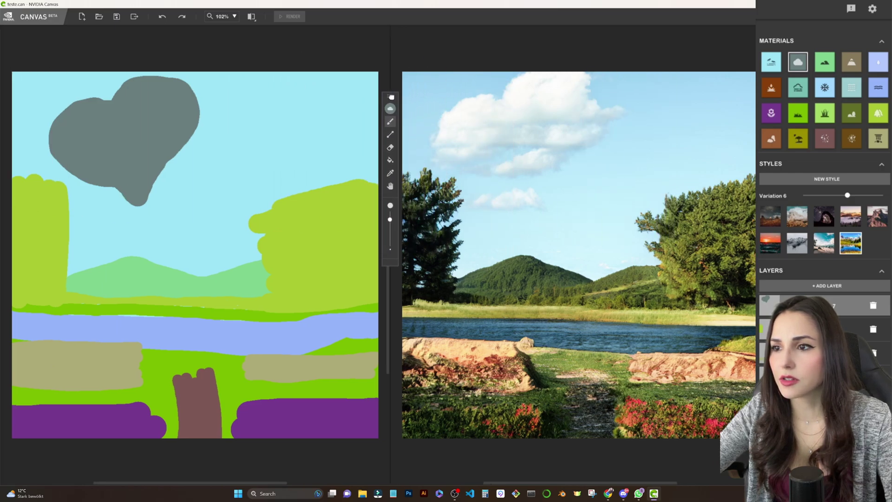
pyautogui.click(390, 147)
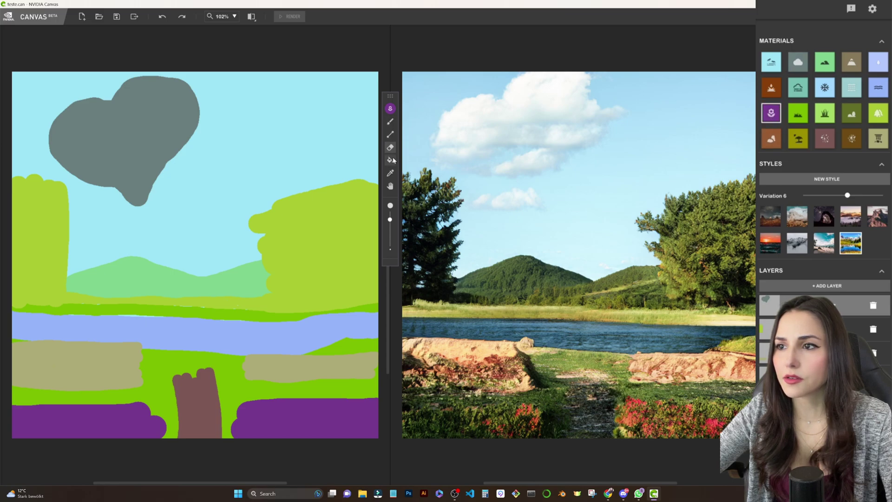
pyautogui.moveTo(392, 235); pyautogui.dragTo(391, 229)
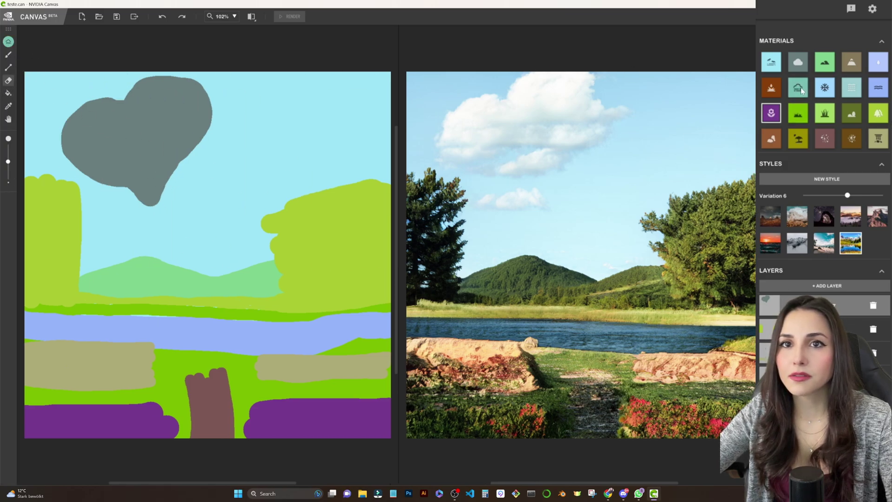
# Step: Show the painting in Map View and move the floating drawing tools beside the map
pyautogui.click(686, 23)
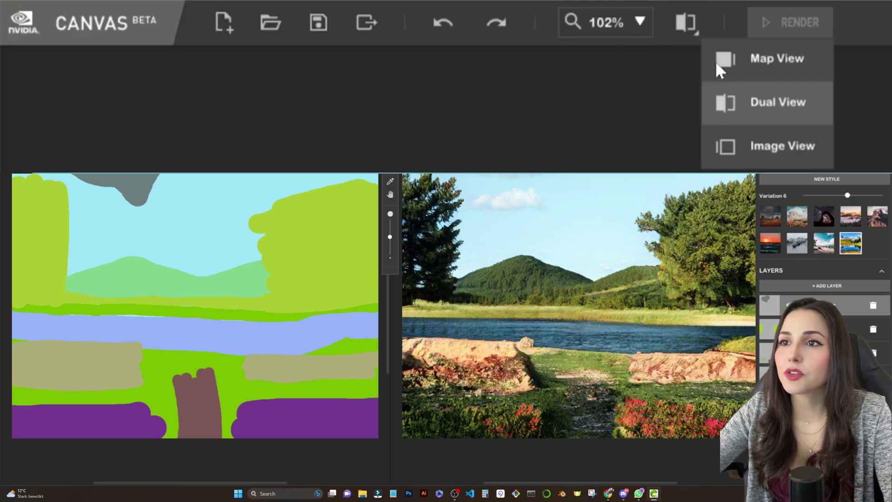
pyautogui.click(709, 60)
pyautogui.moveTo(394, 106); pyautogui.dragTo(636, 123)
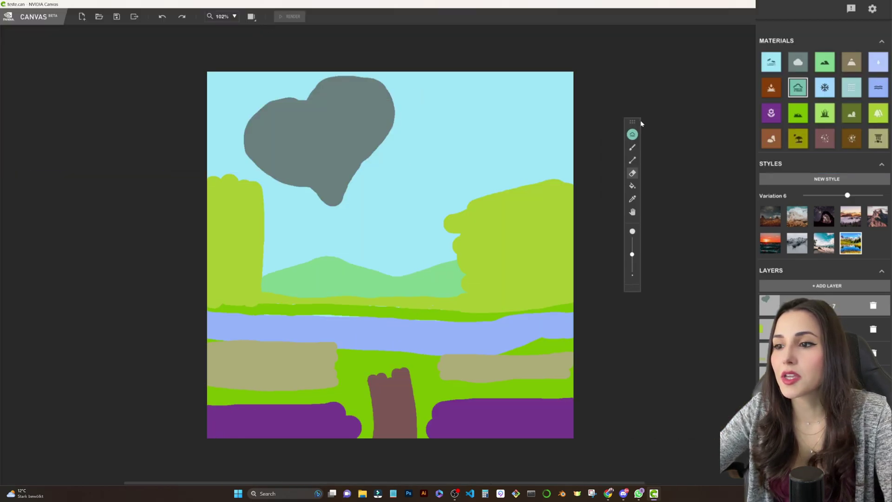
# Step: Compare the painting in Dual View and the rendered landscape alone in Image View
pyautogui.click(251, 17)
pyautogui.click(275, 47)
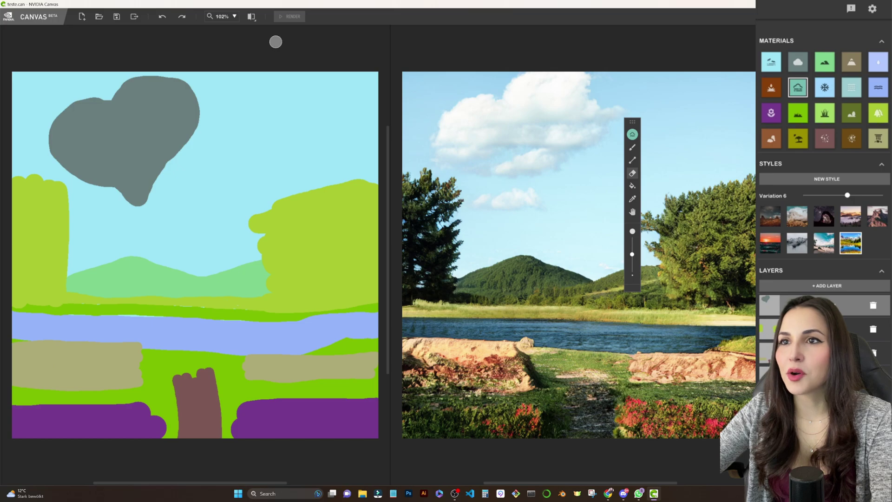
pyautogui.click(251, 16)
pyautogui.click(278, 62)
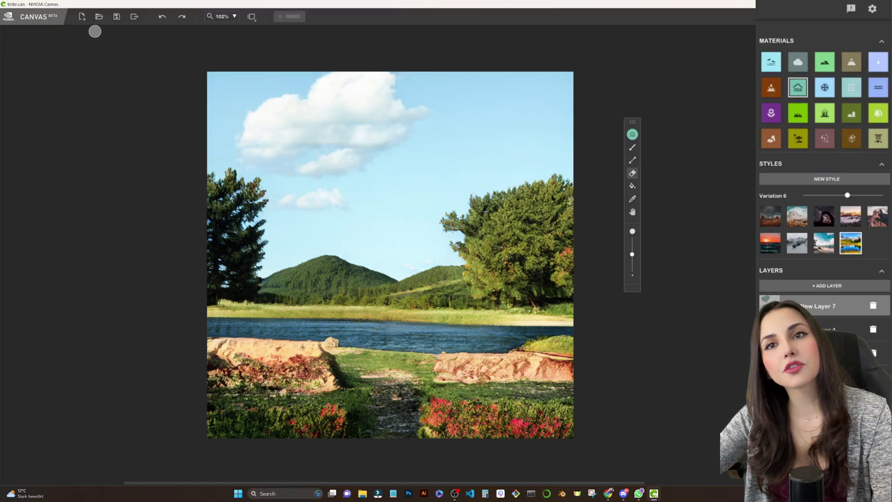
# Step: Create a new panorama project and apply the sunny dry-field style at variation 4, looking around in the 3D preview
pyautogui.click(82, 17)
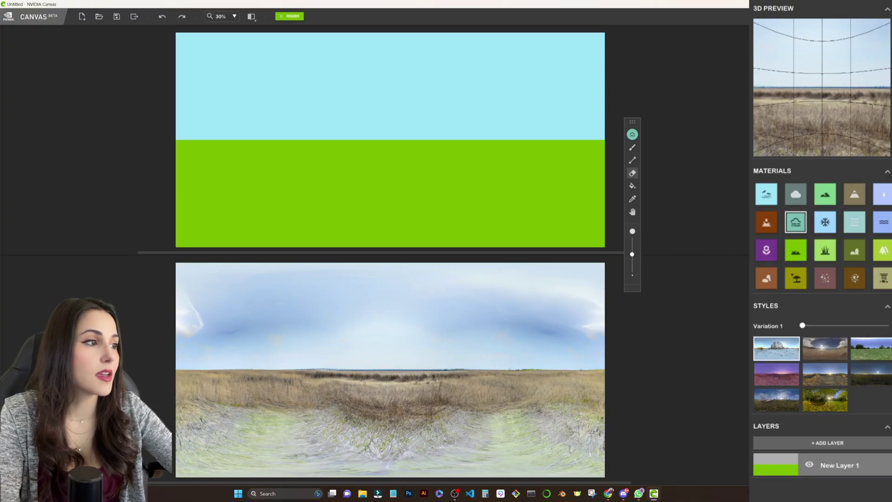
pyautogui.click(825, 374)
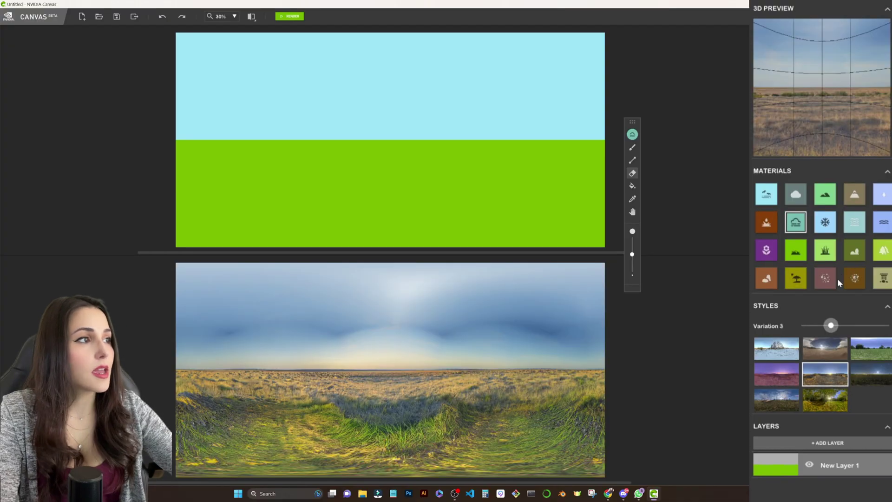
pyautogui.moveTo(869, 115); pyautogui.dragTo(854, 80)
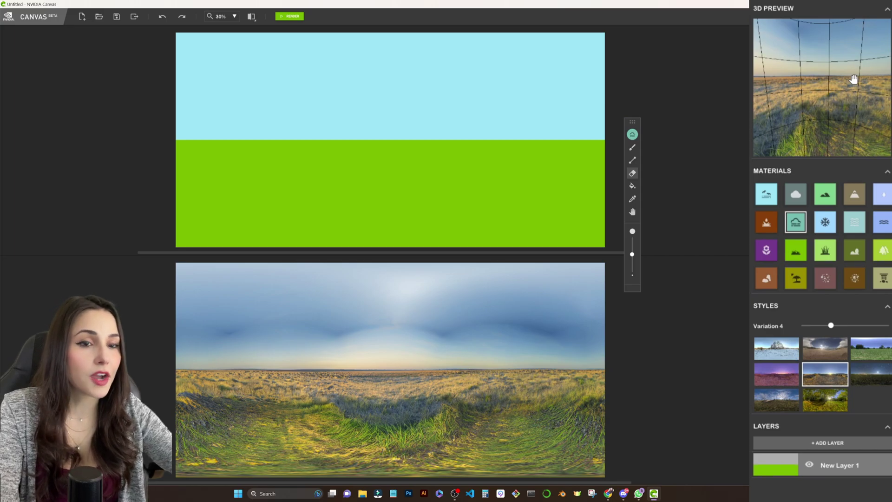
pyautogui.moveTo(813, 81); pyautogui.dragTo(825, 80)
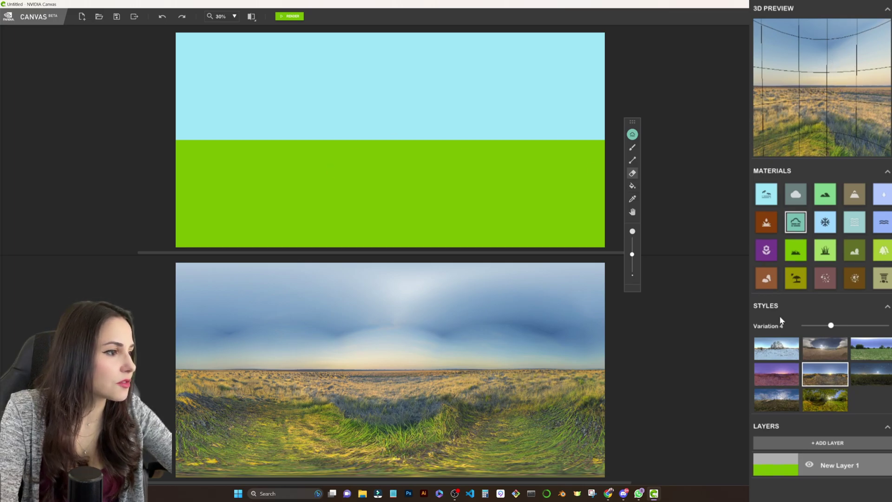
# Step: Add a layer and paint a steep light-green hill rising to the right edge of the panorama map
pyautogui.click(826, 193)
pyautogui.click(830, 442)
pyautogui.moveTo(603, 47)
pyautogui.mouseDown()
pyautogui.moveTo(480, 166)
pyautogui.moveTo(604, 204)
pyautogui.mouseUp()
# Step: Add a layer and paint a lavender river running down the hill and along the lower part of the map to the left edge
pyautogui.click(816, 447)
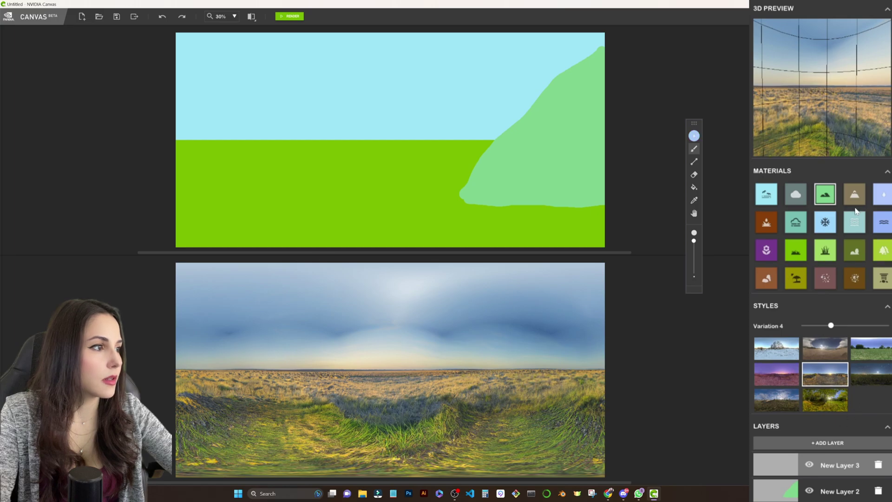
pyautogui.click(885, 201)
pyautogui.moveTo(604, 79)
pyautogui.mouseDown()
pyautogui.moveTo(582, 99)
pyautogui.moveTo(530, 195)
pyautogui.moveTo(505, 208)
pyautogui.moveTo(186, 225)
pyautogui.mouseUp()
# Step: Add another layer and paint a dark olive-green bank along the lower side of the river from edge to edge
pyautogui.click(840, 443)
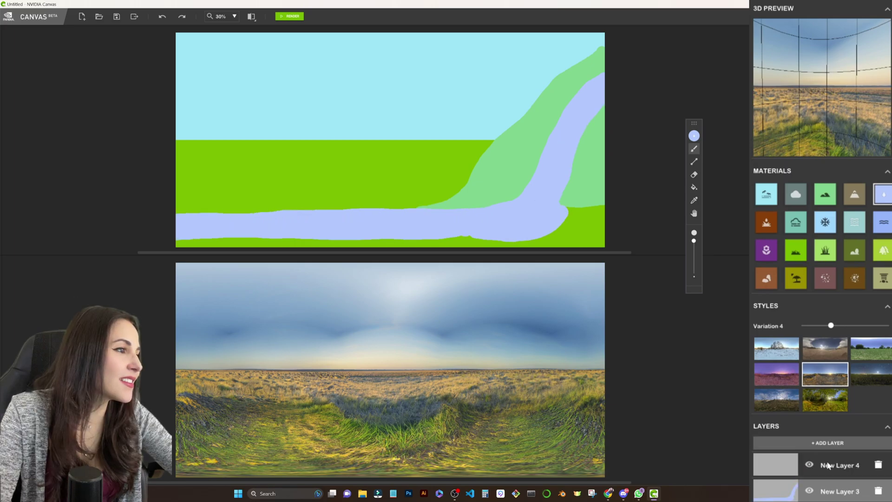
pyautogui.click(797, 251)
pyautogui.click(854, 251)
pyautogui.moveTo(605, 206); pyautogui.dragTo(179, 241)
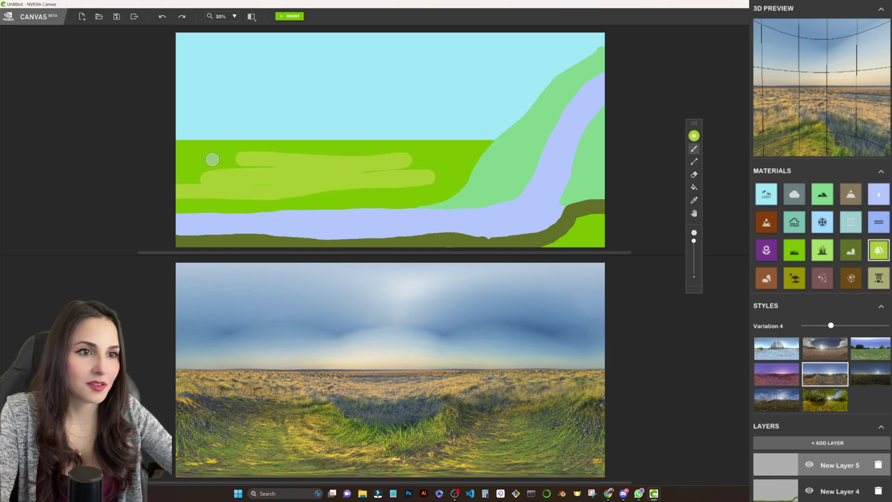
# Step: Paint a broad mass of yellow-green trees above the river's left stretch and erase a vertical gap through its middle
pyautogui.moveTo(242, 160)
pyautogui.mouseDown()
pyautogui.moveTo(156, 197)
pyautogui.moveTo(428, 183)
pyautogui.moveTo(413, 161)
pyautogui.moveTo(437, 161)
pyautogui.moveTo(457, 127)
pyautogui.mouseUp()
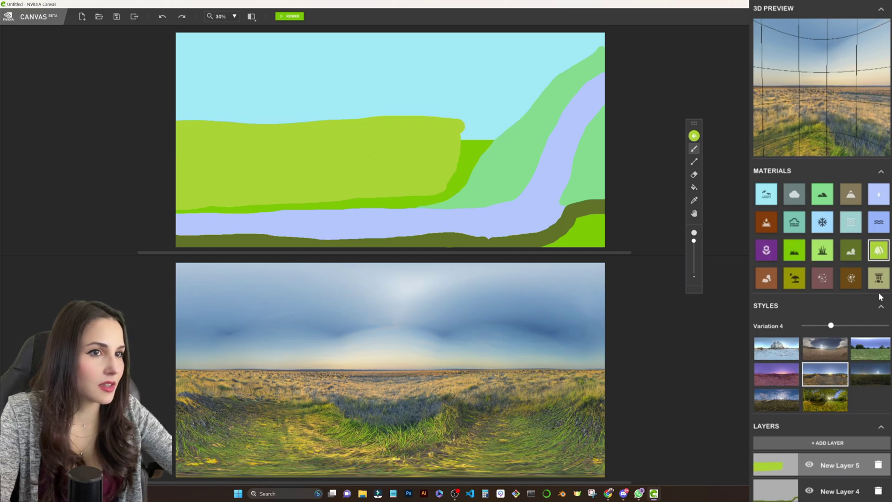
pyautogui.moveTo(255, 99); pyautogui.dragTo(227, 122)
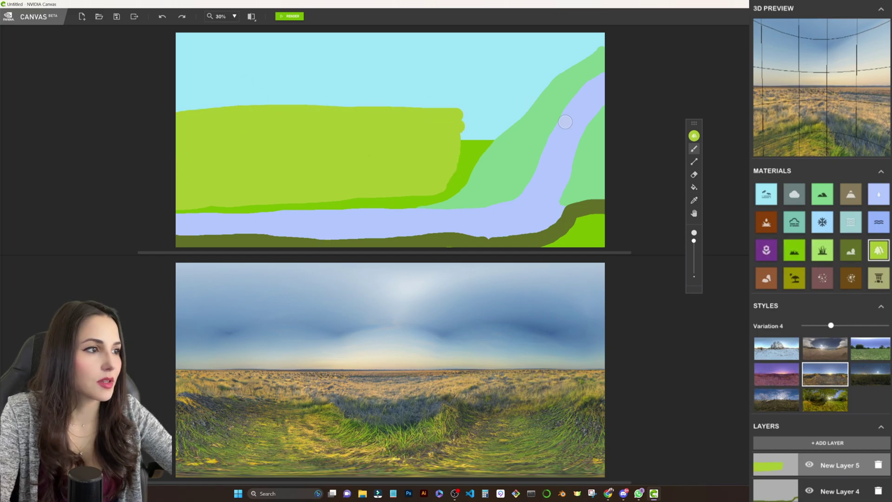
pyautogui.click(694, 174)
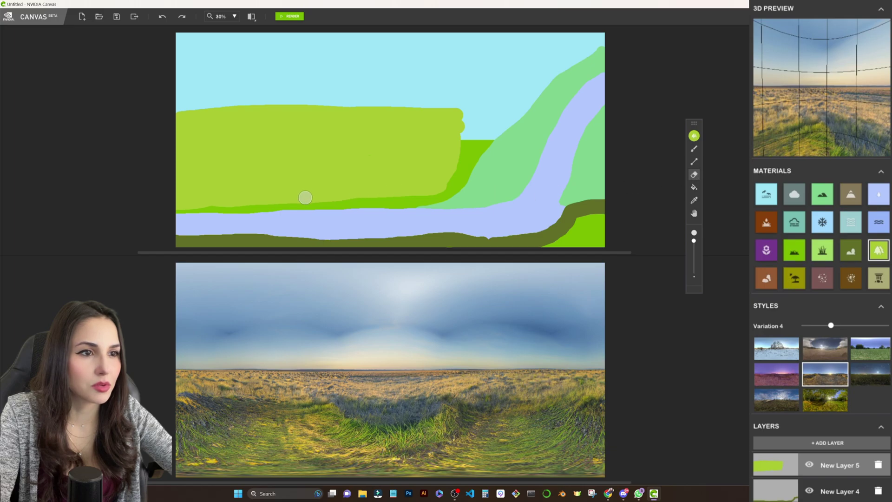
pyautogui.moveTo(326, 198); pyautogui.dragTo(323, 109)
# Step: Paint a large light-green hill behind the tree masses and add brown mountain material across its upper part
pyautogui.click(694, 148)
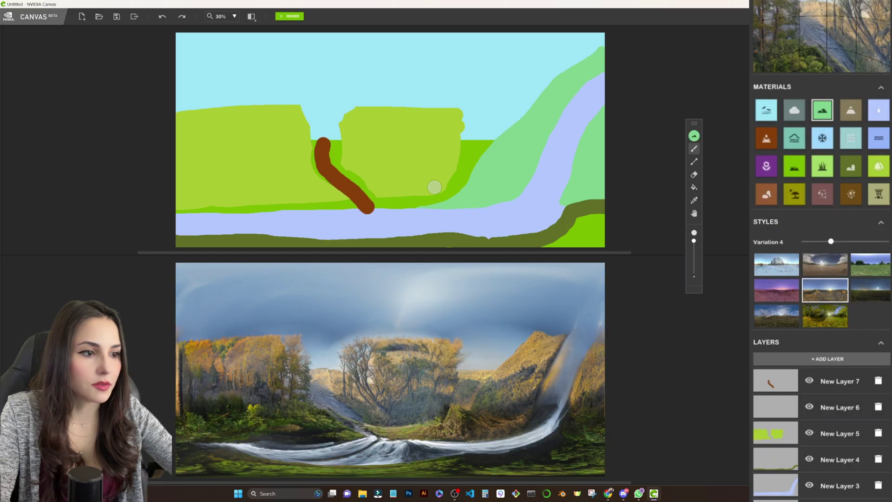
pyautogui.moveTo(479, 141)
pyautogui.mouseDown()
pyautogui.moveTo(372, 51)
pyautogui.moveTo(257, 58)
pyautogui.moveTo(182, 76)
pyautogui.moveTo(156, 118)
pyautogui.moveTo(218, 78)
pyautogui.moveTo(171, 101)
pyautogui.moveTo(263, 112)
pyautogui.moveTo(159, 103)
pyautogui.mouseUp()
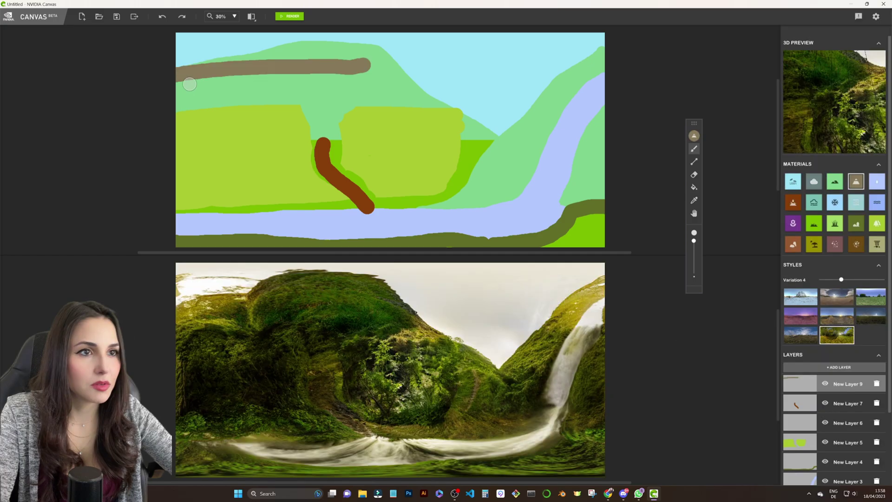
pyautogui.moveTo(190, 84)
pyautogui.mouseDown()
pyautogui.moveTo(345, 77)
pyautogui.moveTo(306, 51)
pyautogui.mouseUp()
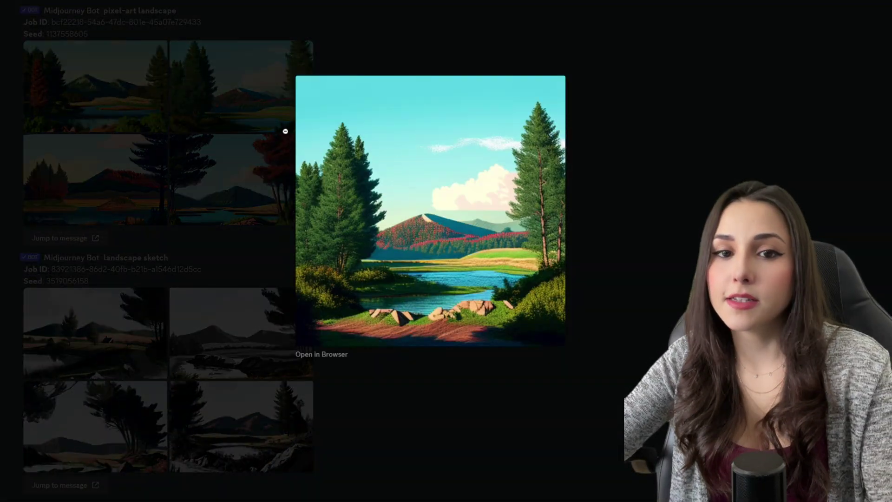
# Step: Switch to Discord and view the Midjourney pixel-art landscape images enlarged one after another
pyautogui.press('Escape')
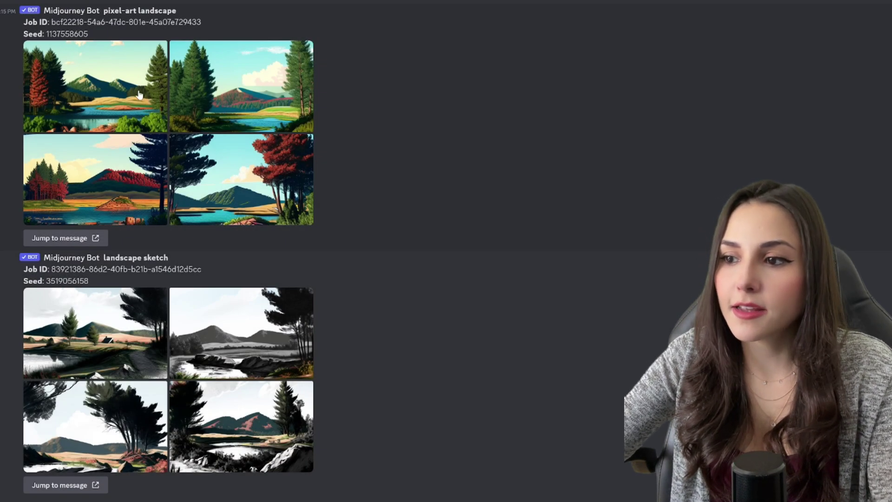
pyautogui.click(239, 188)
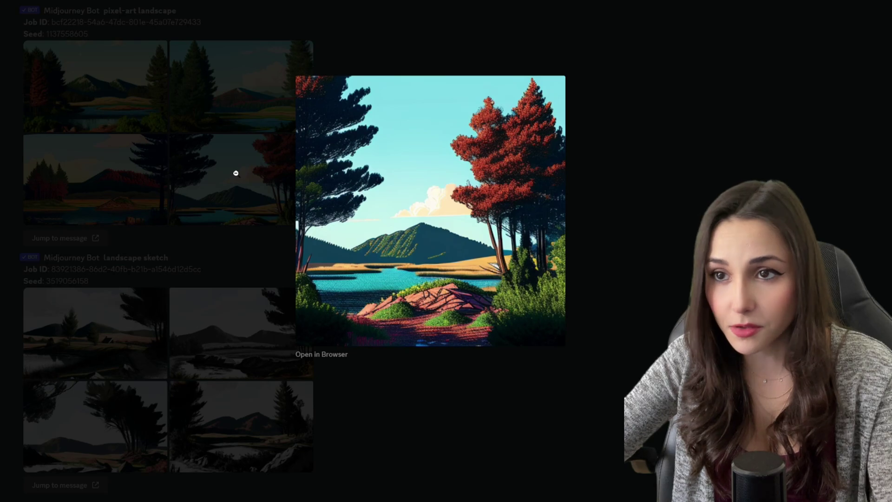
pyautogui.click(133, 139)
pyautogui.click(116, 185)
pyautogui.click(210, 215)
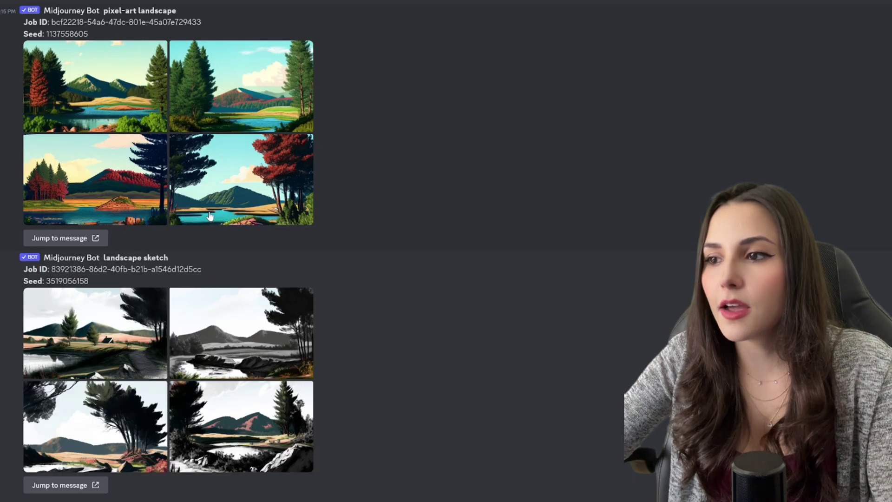
# Step: View the Midjourney landscape sketch images enlarged one after another
pyautogui.click(148, 347)
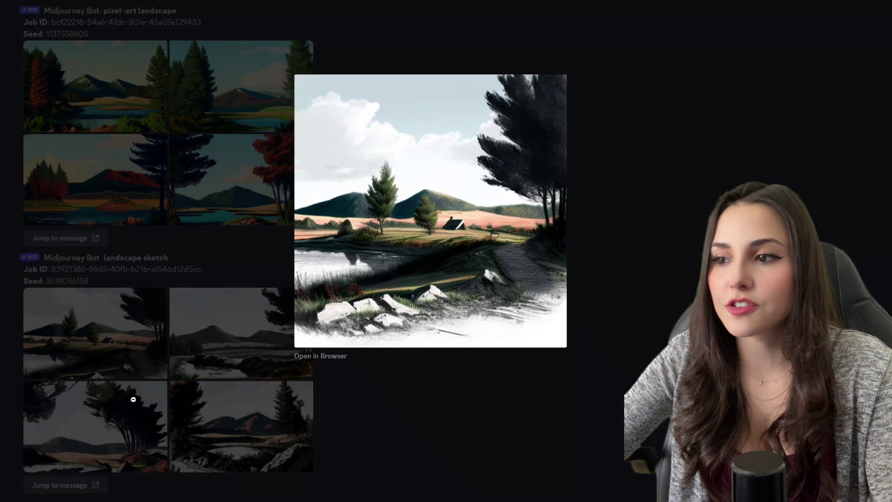
pyautogui.click(192, 366)
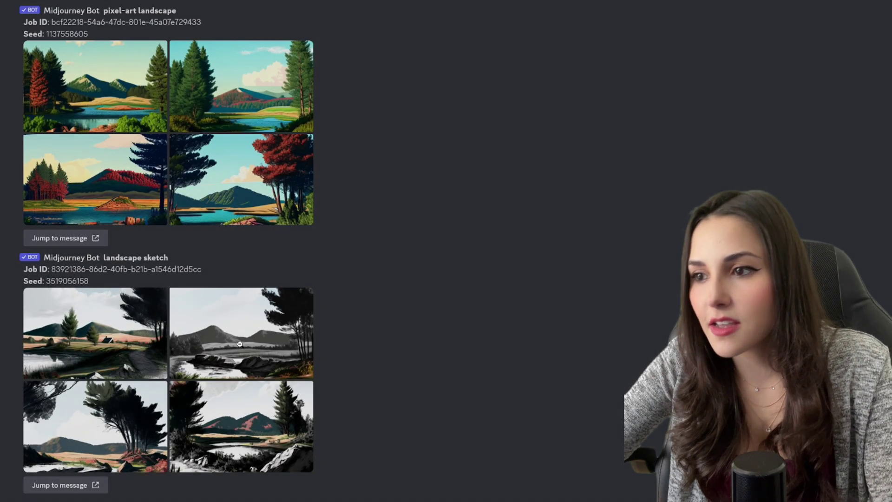
pyautogui.click(214, 382)
pyautogui.click(221, 393)
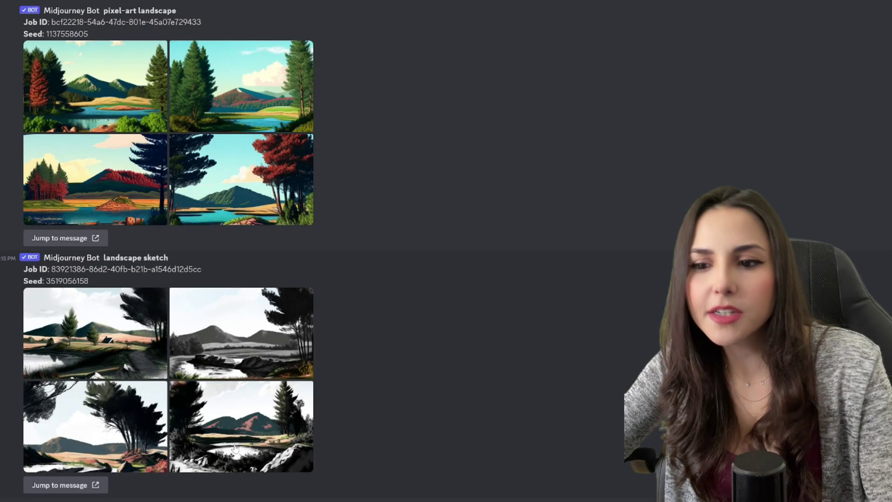
pyautogui.click(163, 392)
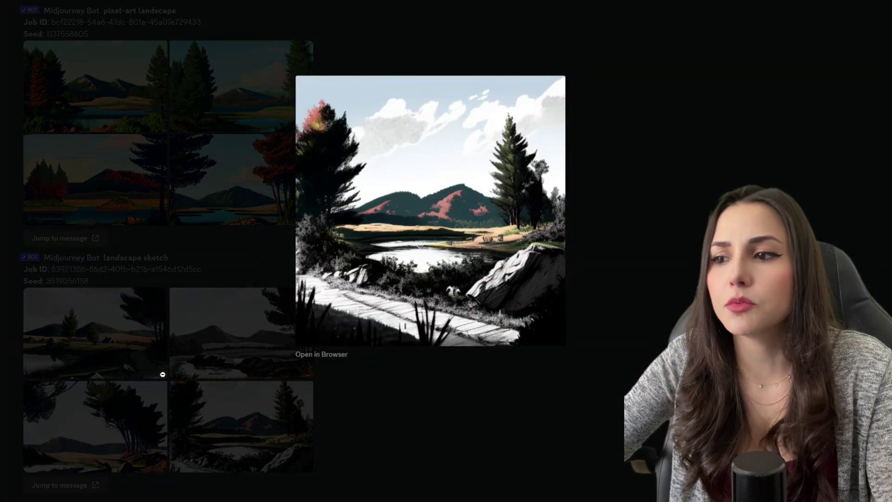
pyautogui.click(160, 373)
pyautogui.click(153, 402)
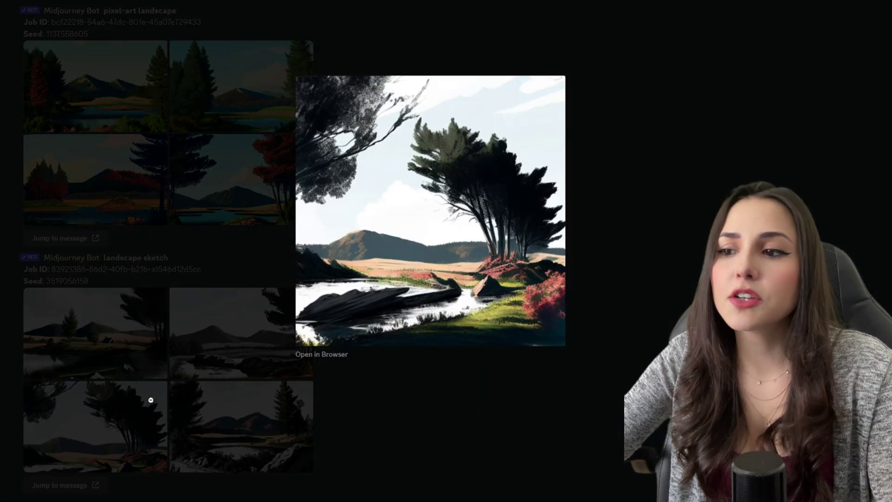
pyautogui.click(125, 396)
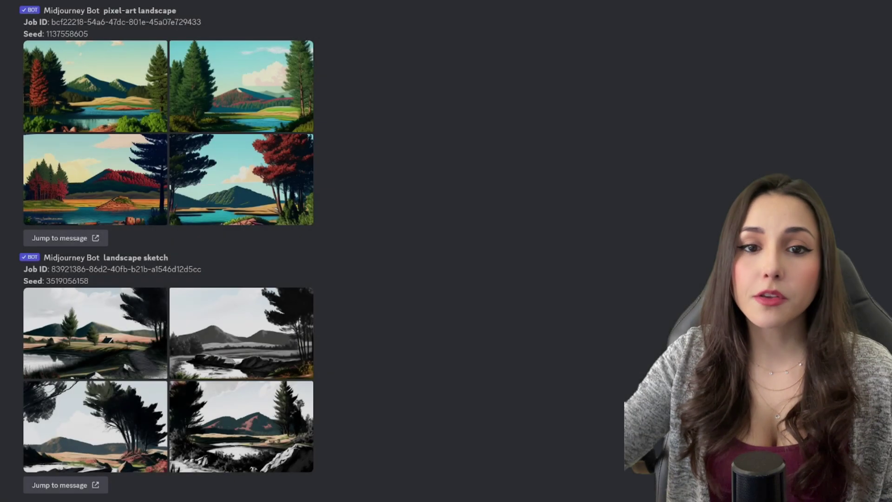
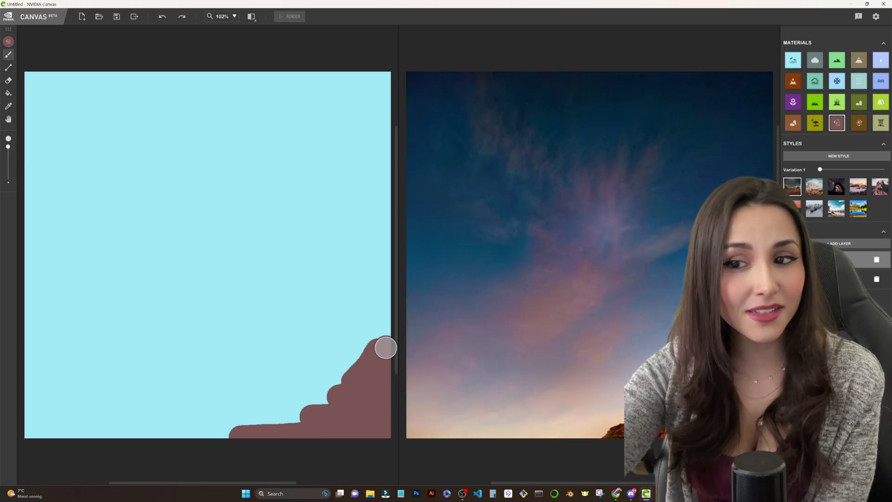
# Step: Paint a brown earth mound in the lower-left corner of the landscape, rising towards the canvas edge
pyautogui.click(859, 123)
pyautogui.moveTo(88, 432); pyautogui.dragTo(28, 432)
pyautogui.moveTo(103, 422)
pyautogui.mouseDown()
pyautogui.moveTo(29, 397)
pyautogui.moveTo(40, 417)
pyautogui.moveTo(32, 417)
pyautogui.moveTo(77, 417)
pyautogui.moveTo(111, 442)
pyautogui.moveTo(94, 431)
pyautogui.moveTo(78, 378)
pyautogui.moveTo(28, 367)
pyautogui.moveTo(67, 384)
pyautogui.moveTo(49, 372)
pyautogui.moveTo(32, 333)
pyautogui.moveTo(38, 367)
pyautogui.moveTo(28, 335)
pyautogui.mouseUp()
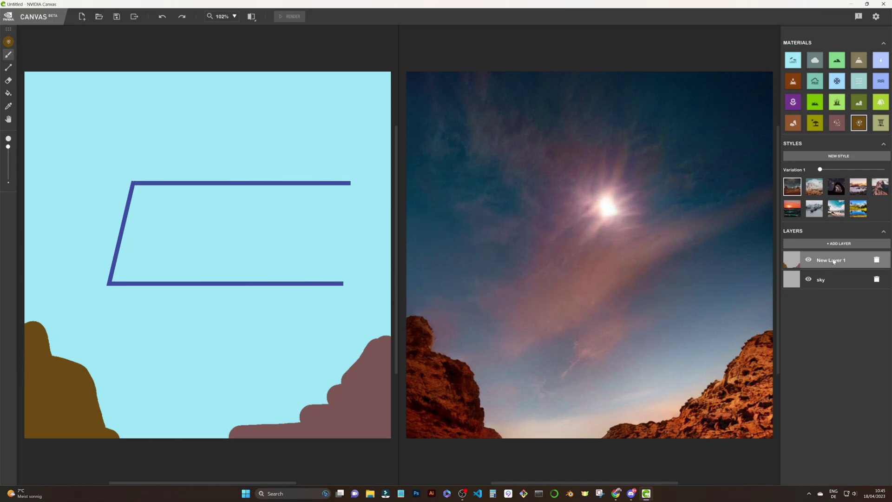
# Step: Paint a tall khaki rock block above the right-hand gravel slope on a new layer and hide that layer
pyautogui.click(838, 244)
pyautogui.click(880, 122)
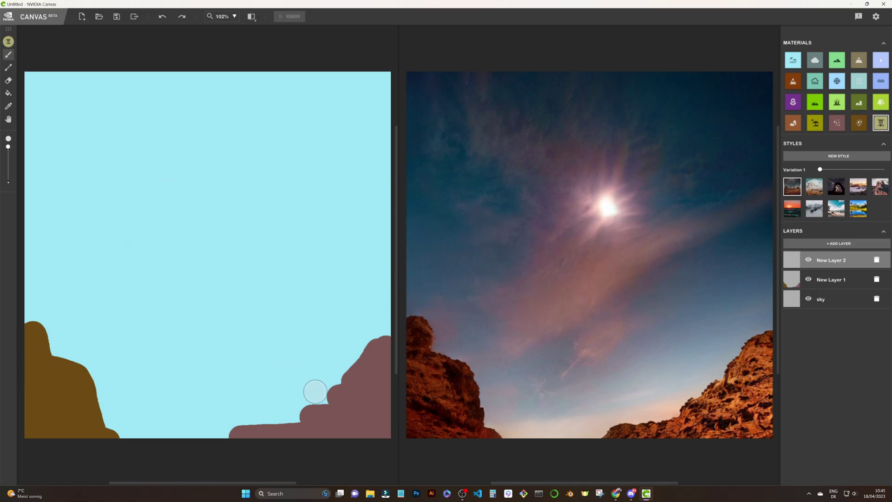
pyautogui.moveTo(324, 400)
pyautogui.mouseDown()
pyautogui.moveTo(328, 295)
pyautogui.moveTo(337, 376)
pyautogui.moveTo(339, 311)
pyautogui.moveTo(397, 284)
pyautogui.moveTo(360, 307)
pyautogui.moveTo(379, 321)
pyautogui.moveTo(340, 358)
pyautogui.moveTo(381, 309)
pyautogui.mouseUp()
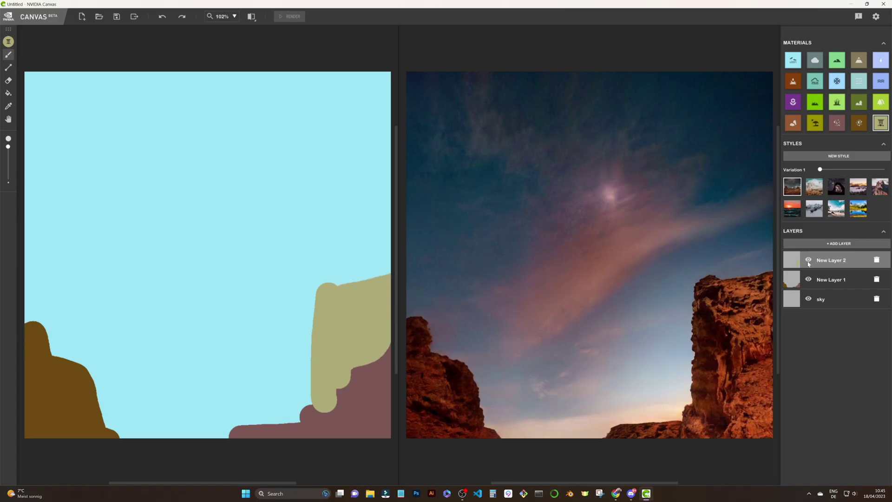
pyautogui.click(809, 261)
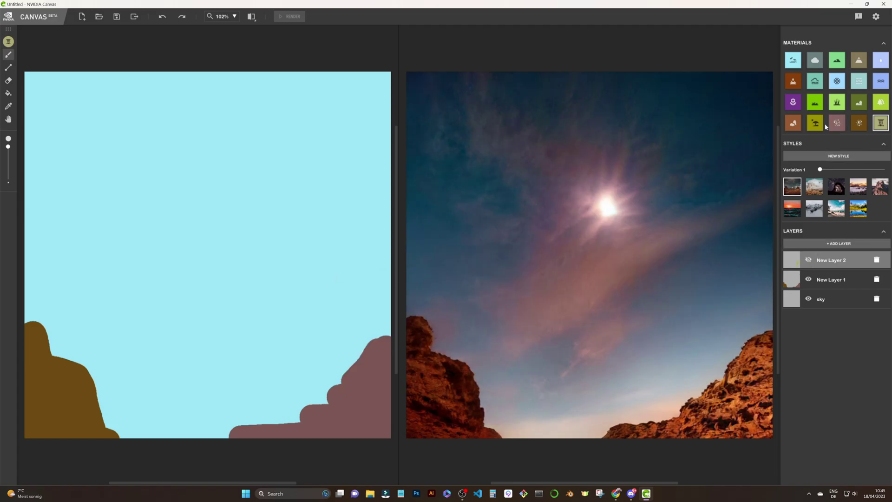
# Step: Add a layer beneath New Layer 1 and paint an olive ground strip between the two rock masses
pyautogui.click(835, 246)
pyautogui.moveTo(835, 260); pyautogui.dragTo(834, 311)
pyautogui.moveTo(120, 424)
pyautogui.mouseDown()
pyautogui.moveTo(223, 430)
pyautogui.moveTo(210, 427)
pyautogui.moveTo(232, 421)
pyautogui.moveTo(191, 416)
pyautogui.moveTo(223, 417)
pyautogui.moveTo(241, 404)
pyautogui.moveTo(291, 418)
pyautogui.moveTo(99, 416)
pyautogui.moveTo(305, 405)
pyautogui.mouseUp()
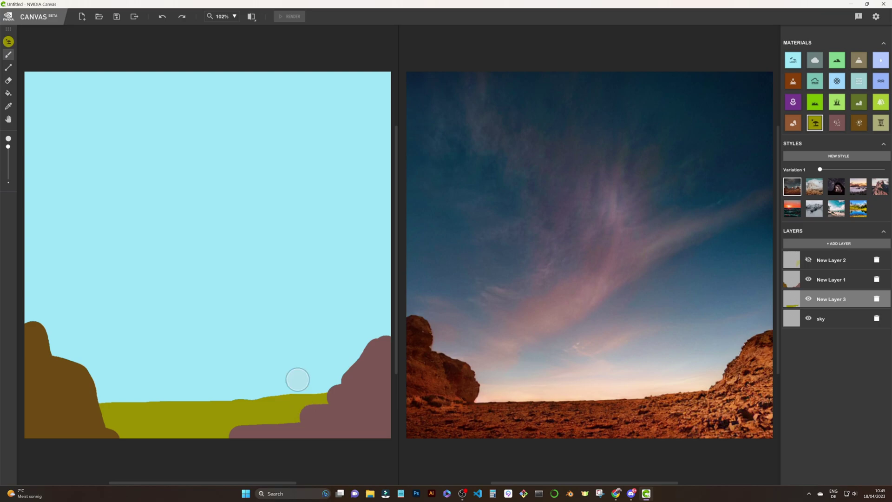
# Step: Add another layer, move New Layer 1 to the top of the stack, and make the new layer active
pyautogui.click(844, 244)
pyautogui.moveTo(833, 306); pyautogui.dragTo(834, 264)
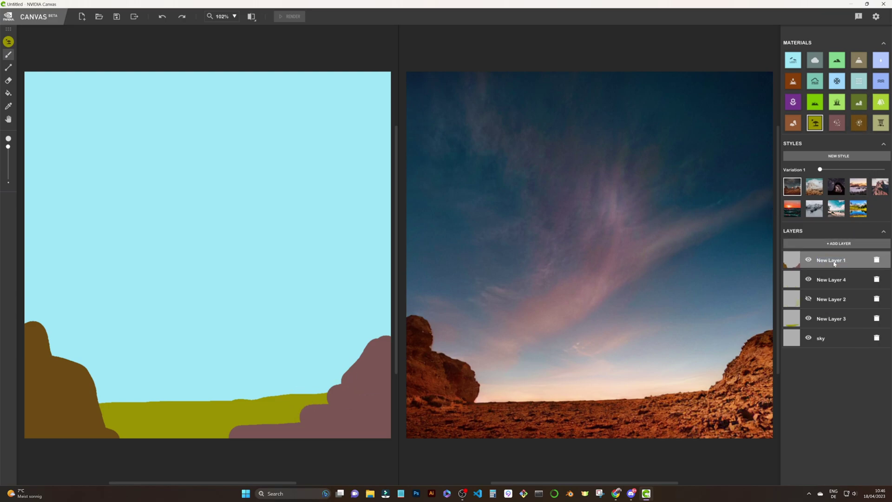
pyautogui.click(834, 283)
pyautogui.click(881, 81)
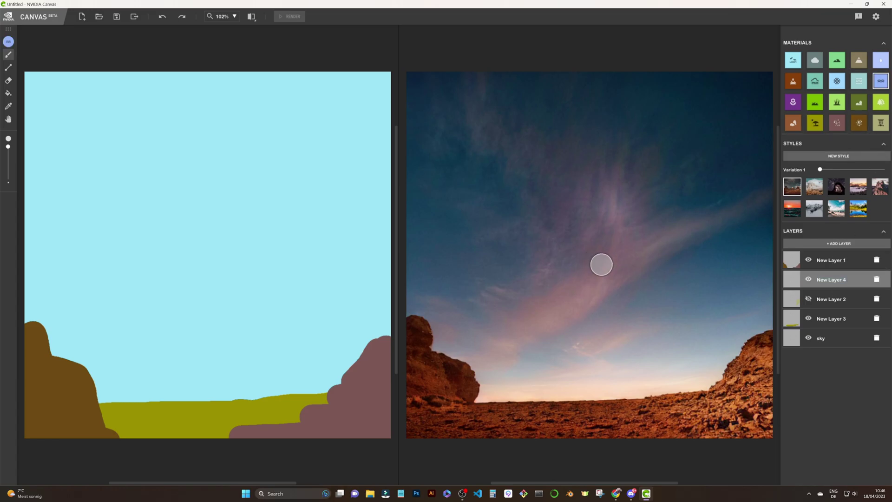
pyautogui.moveTo(106, 389)
pyautogui.mouseDown()
pyautogui.moveTo(335, 382)
pyautogui.moveTo(109, 395)
pyautogui.moveTo(187, 386)
pyautogui.mouseUp()
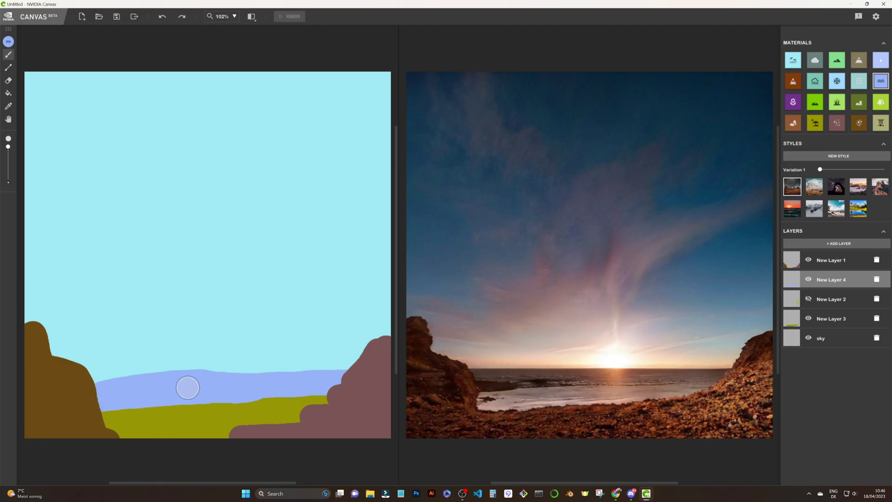
pyautogui.click(162, 16)
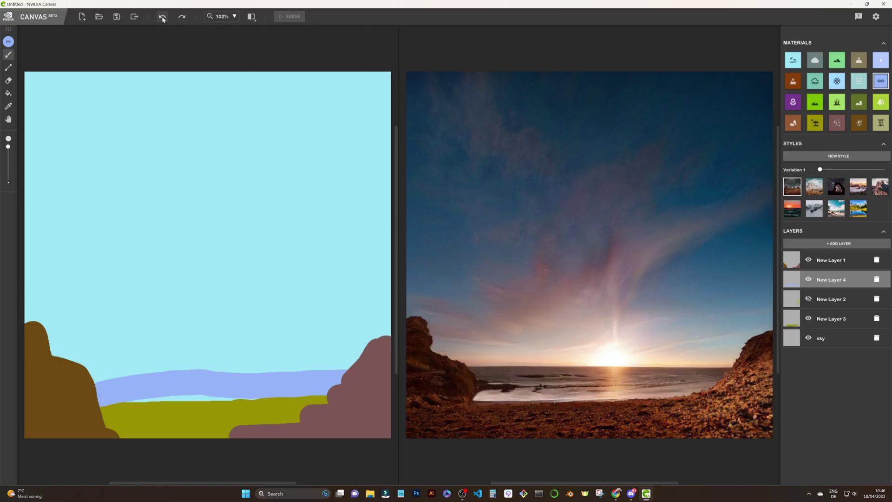
pyautogui.click(162, 17)
# Step: Paint a lavender water band between the rock masses along the olive ground's upper edge and refine its shoreline
pyautogui.click(881, 60)
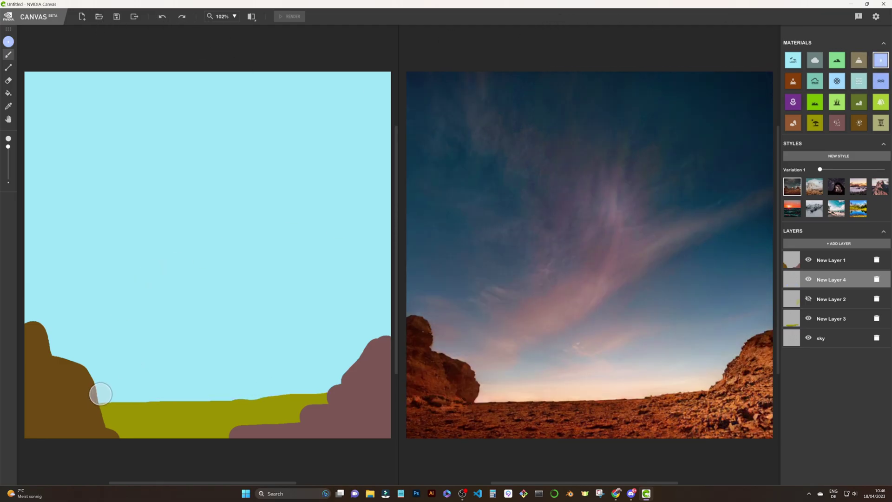
pyautogui.moveTo(99, 393)
pyautogui.mouseDown()
pyautogui.moveTo(293, 394)
pyautogui.moveTo(326, 385)
pyautogui.mouseUp()
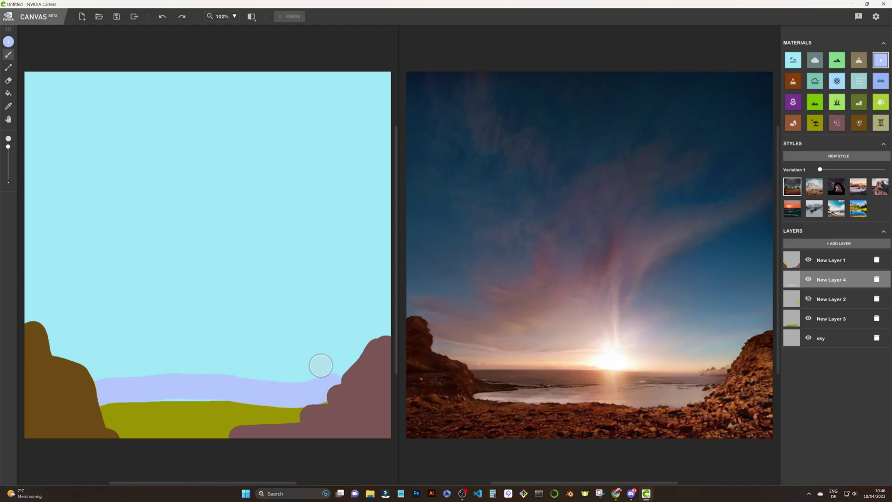
pyautogui.moveTo(229, 384)
pyautogui.mouseDown()
pyautogui.moveTo(160, 392)
pyautogui.moveTo(224, 395)
pyautogui.mouseUp()
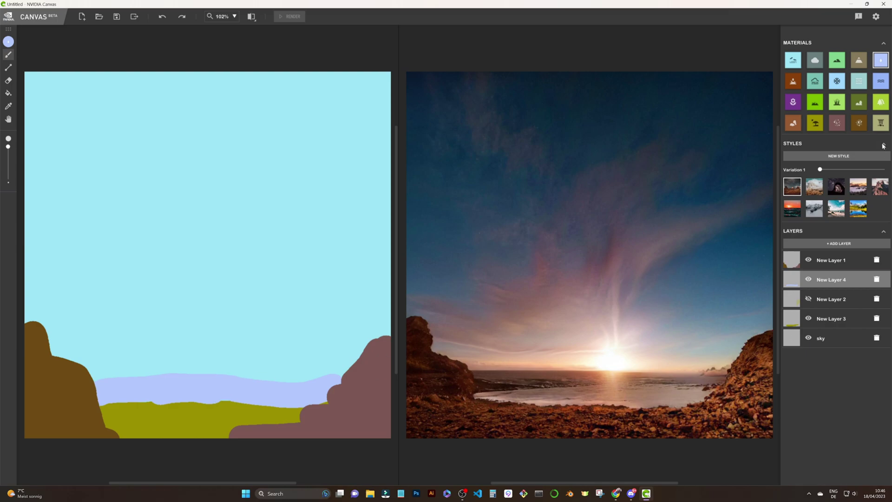
# Step: On a new layer directly above New Layer 3, paint a yellow-green tree slope behind the water, rising steeply to the right canvas edge
pyautogui.click(831, 243)
pyautogui.click(881, 102)
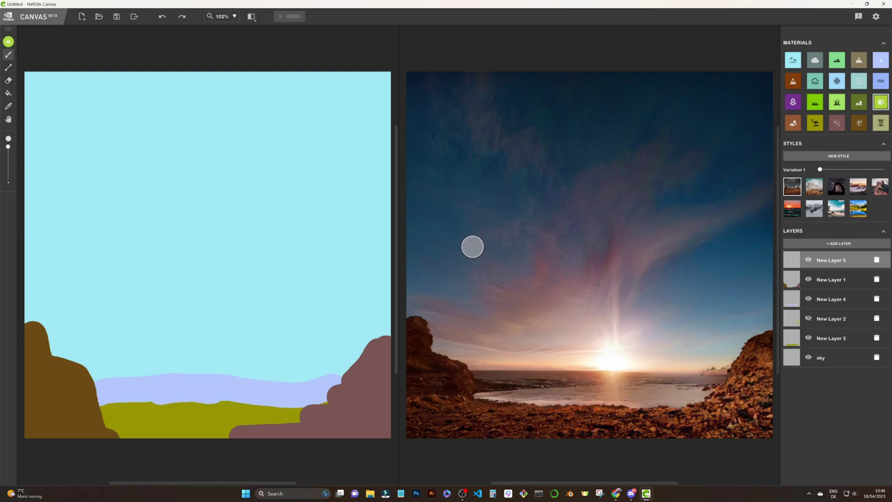
pyautogui.moveTo(832, 263)
pyautogui.mouseDown()
pyautogui.moveTo(821, 332)
pyautogui.moveTo(812, 316)
pyautogui.mouseUp()
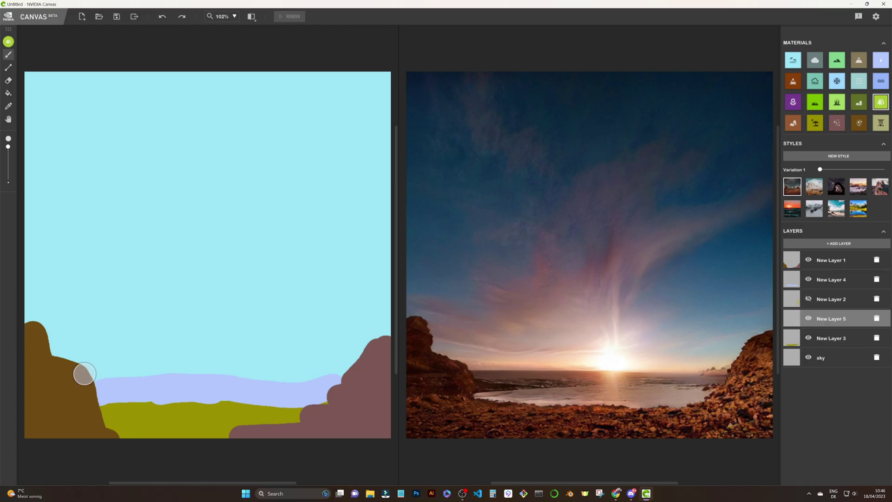
pyautogui.moveTo(82, 370)
pyautogui.mouseDown()
pyautogui.moveTo(355, 368)
pyautogui.moveTo(363, 347)
pyautogui.moveTo(267, 356)
pyautogui.moveTo(180, 351)
pyautogui.moveTo(391, 321)
pyautogui.moveTo(366, 335)
pyautogui.moveTo(336, 331)
pyautogui.moveTo(368, 305)
pyautogui.moveTo(357, 326)
pyautogui.mouseUp()
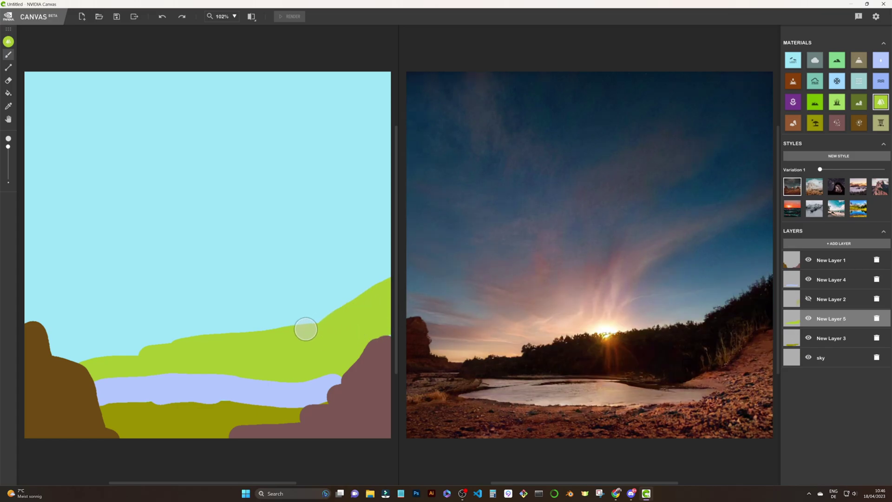
pyautogui.moveTo(231, 339)
pyautogui.mouseDown()
pyautogui.moveTo(335, 306)
pyautogui.moveTo(401, 265)
pyautogui.mouseUp()
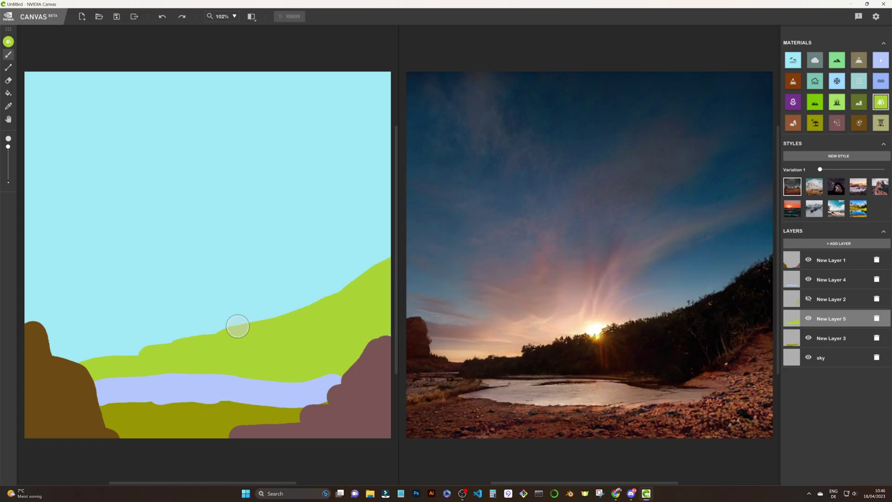
pyautogui.moveTo(237, 325)
pyautogui.mouseDown()
pyautogui.moveTo(368, 273)
pyautogui.moveTo(398, 251)
pyautogui.mouseUp()
pyautogui.moveTo(200, 347); pyautogui.dragTo(385, 233)
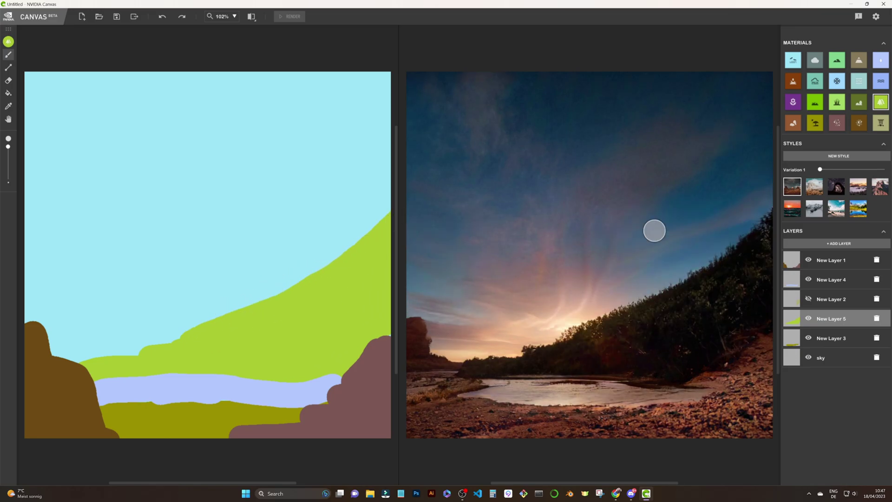
# Step: On a new top layer, paint thin dark-green bush strokes along the near shoreline, across the olive ground and over the gravel slope
pyautogui.click(858, 104)
pyautogui.click(838, 243)
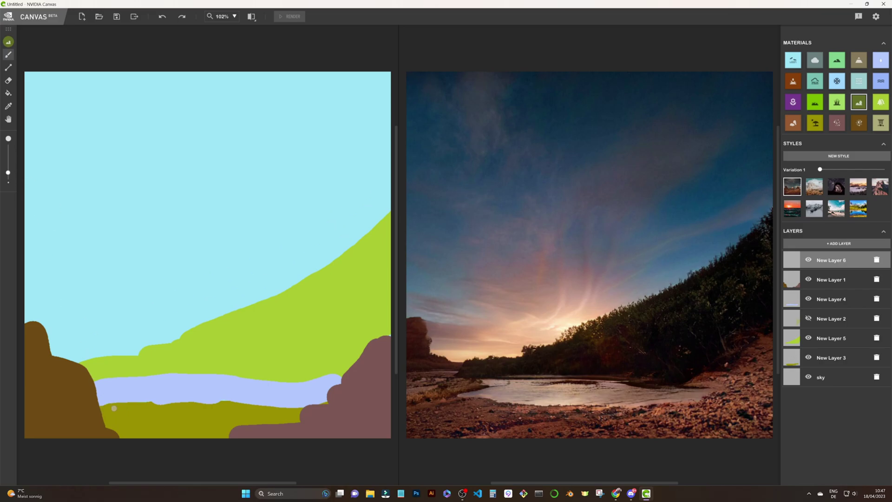
pyautogui.moveTo(129, 406); pyautogui.dragTo(305, 409)
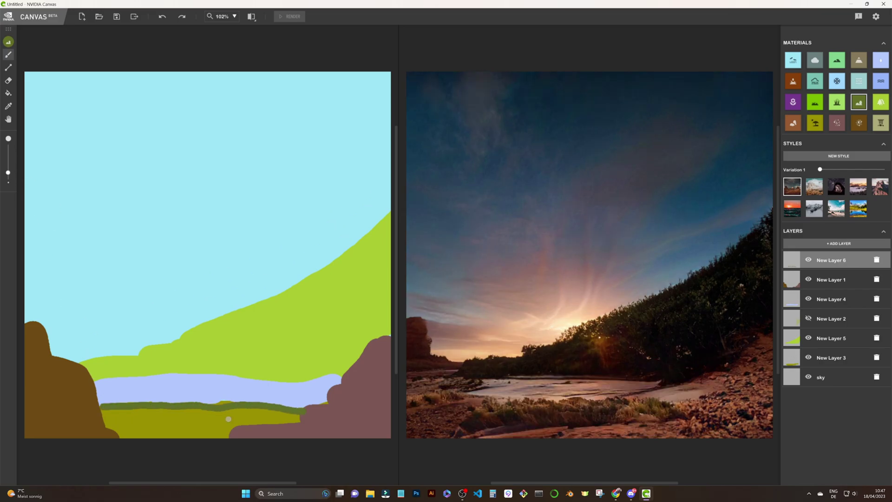
pyautogui.moveTo(87, 405); pyautogui.dragTo(76, 399)
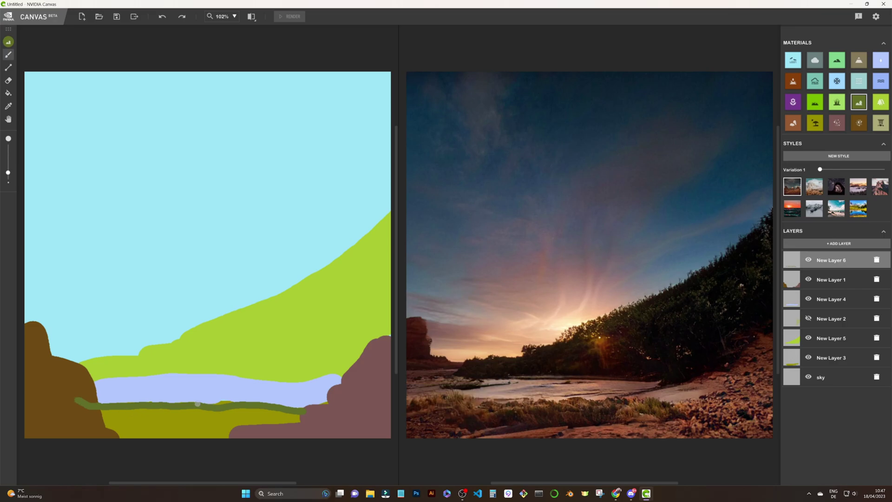
pyautogui.moveTo(150, 421); pyautogui.dragTo(226, 428)
pyautogui.moveTo(329, 403); pyautogui.dragTo(363, 401)
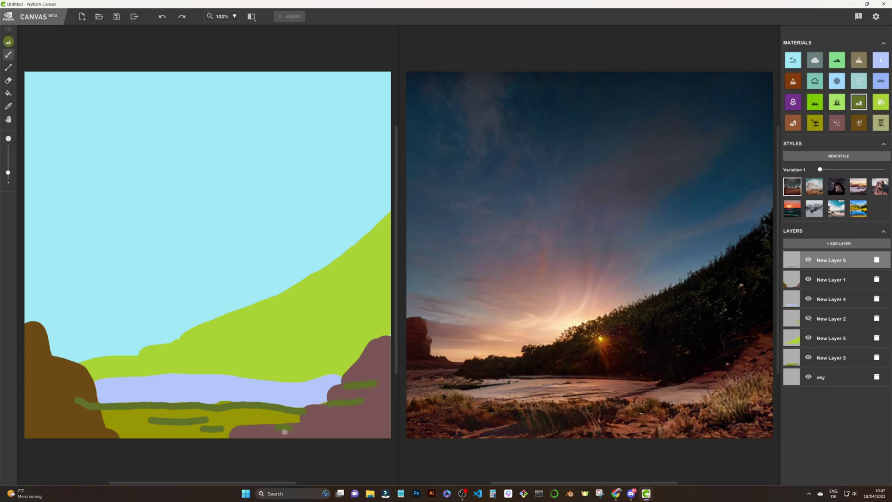
# Step: Extend the brown mound on New Layer 1 into a higher, smoother slope and apply the bright blue mountain-lake style
pyautogui.click(817, 287)
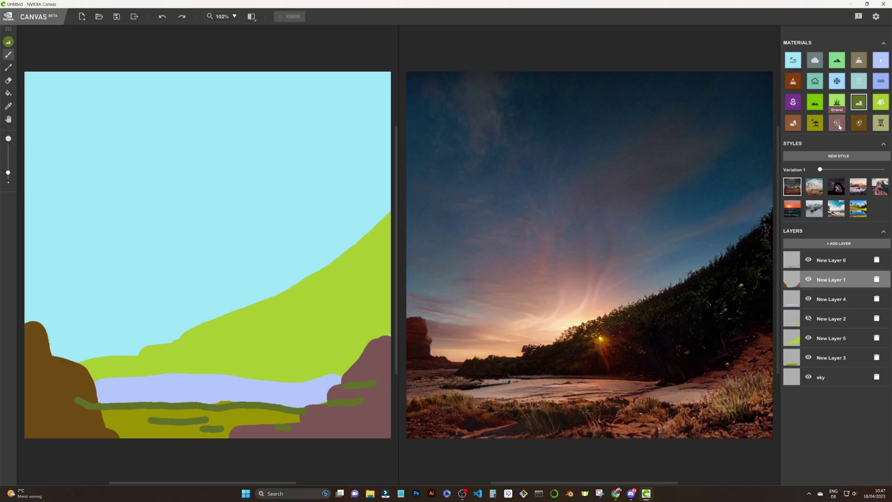
pyautogui.click(859, 122)
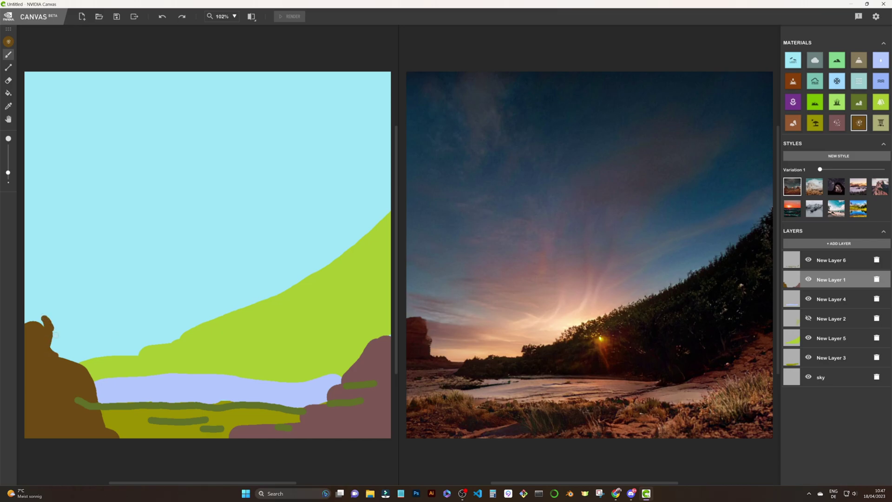
pyautogui.moveTo(54, 334); pyautogui.dragTo(73, 360)
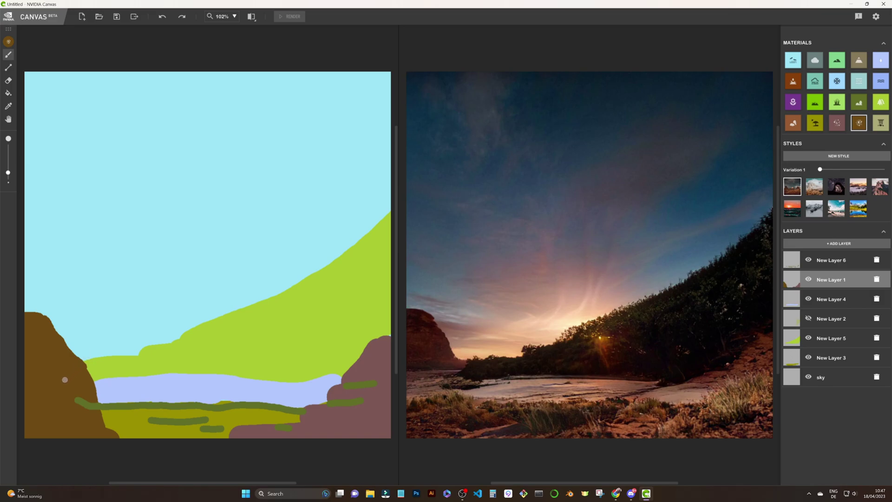
pyautogui.click(859, 212)
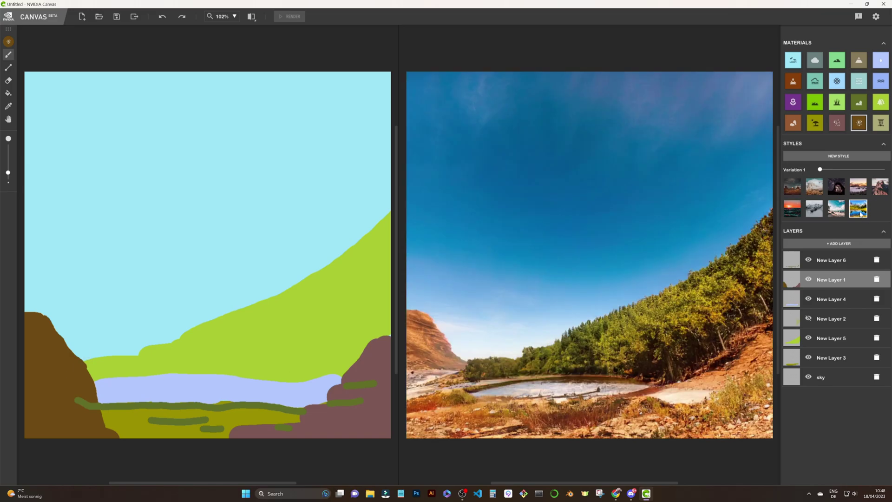
# Step: On a new top layer, cover the upper part of the brown mound with light-blue snow, using a larger brush
pyautogui.click(837, 81)
pyautogui.click(837, 243)
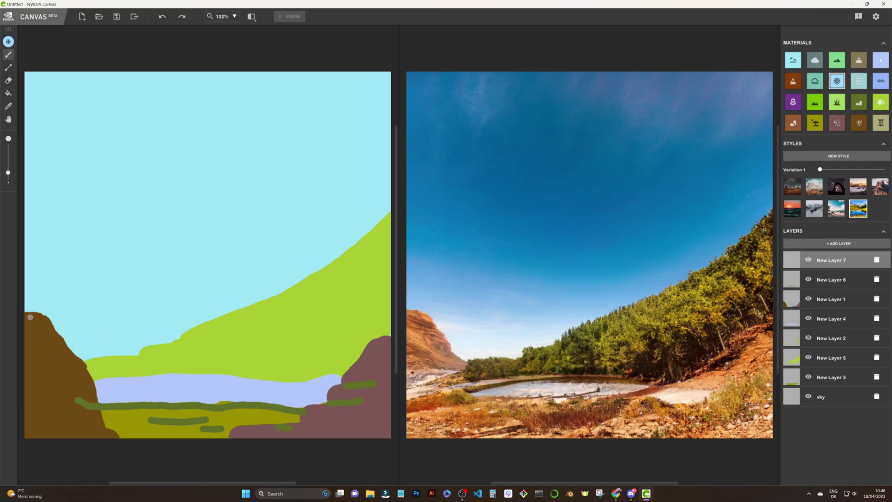
pyautogui.moveTo(27, 325); pyautogui.dragTo(46, 325)
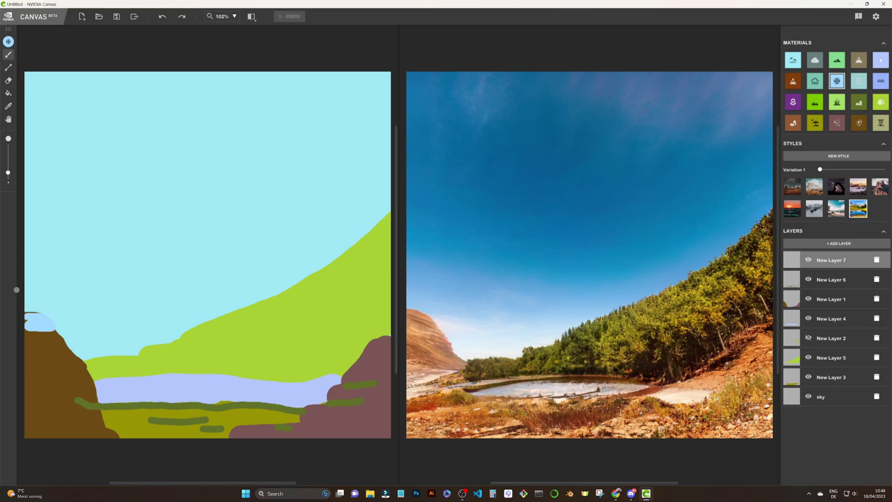
pyautogui.moveTo(10, 168); pyautogui.dragTo(8, 156)
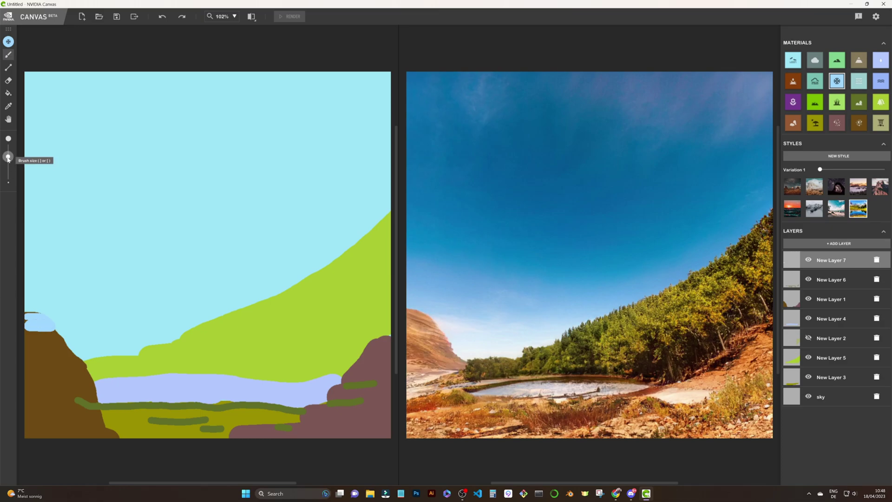
pyautogui.moveTo(27, 317)
pyautogui.mouseDown()
pyautogui.moveTo(74, 362)
pyautogui.moveTo(28, 339)
pyautogui.moveTo(44, 349)
pyautogui.mouseUp()
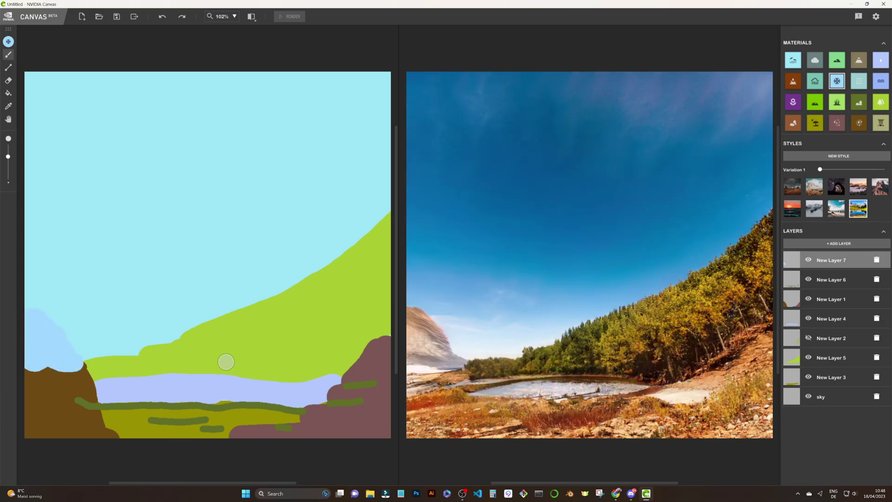
# Step: Paint broad snow patches over the yellow-green slope and add a rounded snow peak behind its lower end
pyautogui.moveTo(212, 339); pyautogui.dragTo(389, 218)
pyautogui.moveTo(258, 342); pyautogui.dragTo(389, 254)
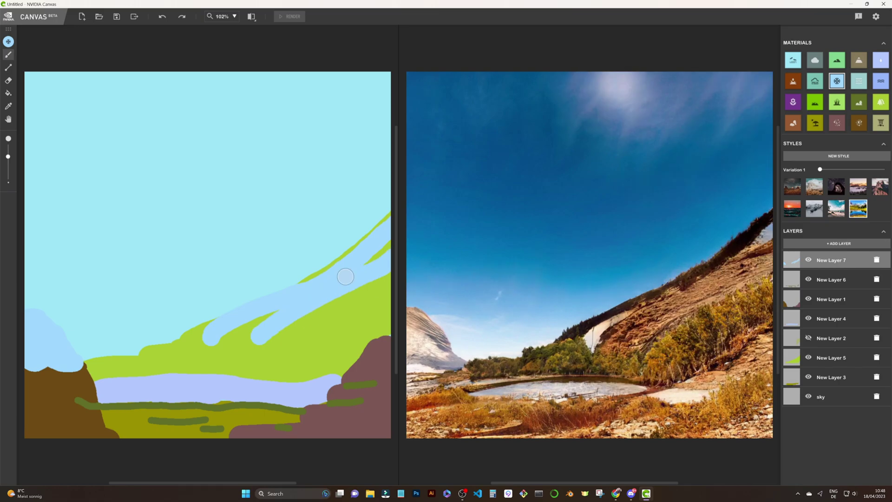
pyautogui.moveTo(258, 338)
pyautogui.mouseDown()
pyautogui.moveTo(379, 300)
pyautogui.moveTo(264, 352)
pyautogui.moveTo(279, 363)
pyautogui.moveTo(338, 350)
pyautogui.moveTo(267, 366)
pyautogui.moveTo(310, 320)
pyautogui.moveTo(98, 370)
pyautogui.mouseUp()
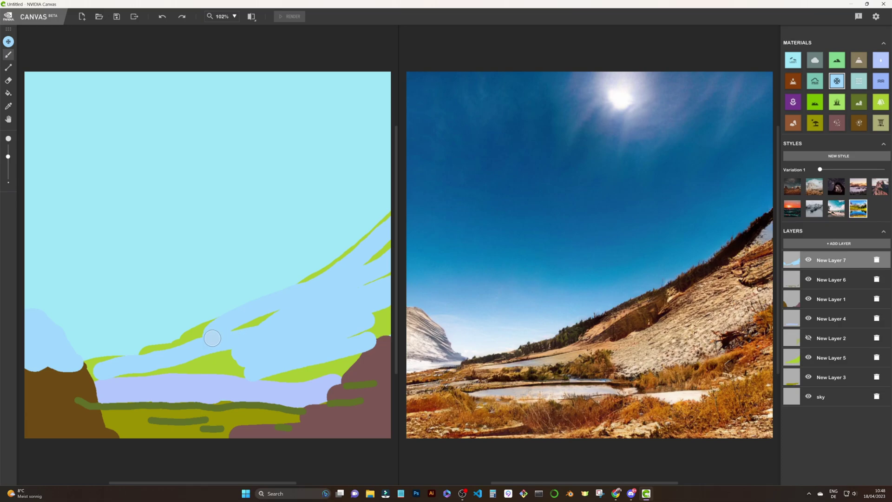
pyautogui.moveTo(125, 346)
pyautogui.mouseDown()
pyautogui.moveTo(181, 299)
pyautogui.moveTo(236, 285)
pyautogui.moveTo(252, 293)
pyautogui.moveTo(227, 295)
pyautogui.moveTo(139, 342)
pyautogui.moveTo(237, 303)
pyautogui.mouseUp()
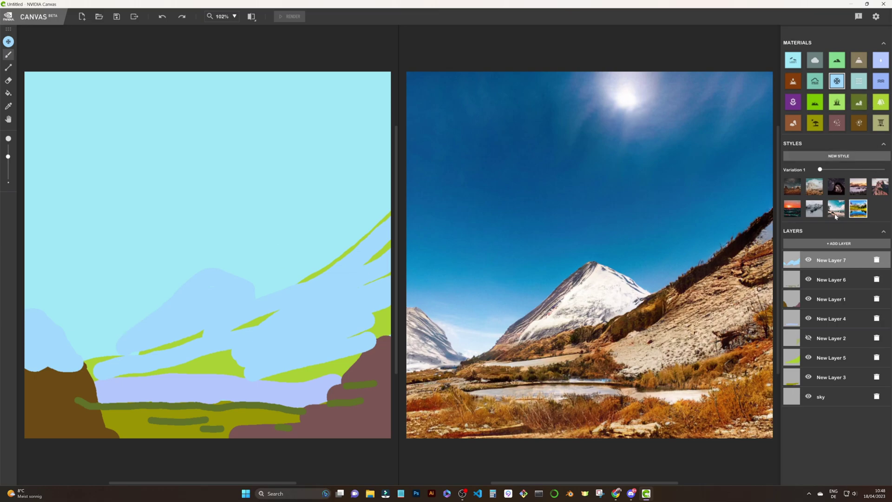
# Step: Try the black-and-white, turquoise-sky, pale sunset and cloudy desert styles, finishing with the red-rock style
pyautogui.click(819, 209)
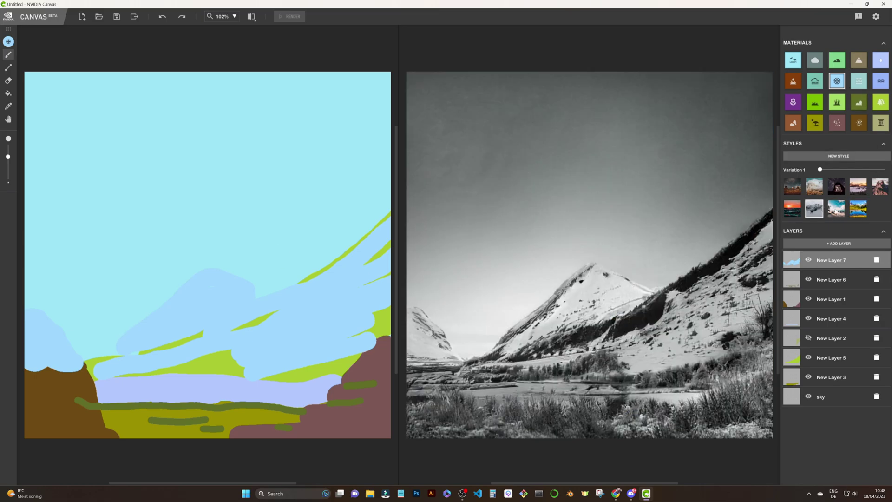
pyautogui.click(835, 211)
pyautogui.click(863, 189)
pyautogui.click(819, 189)
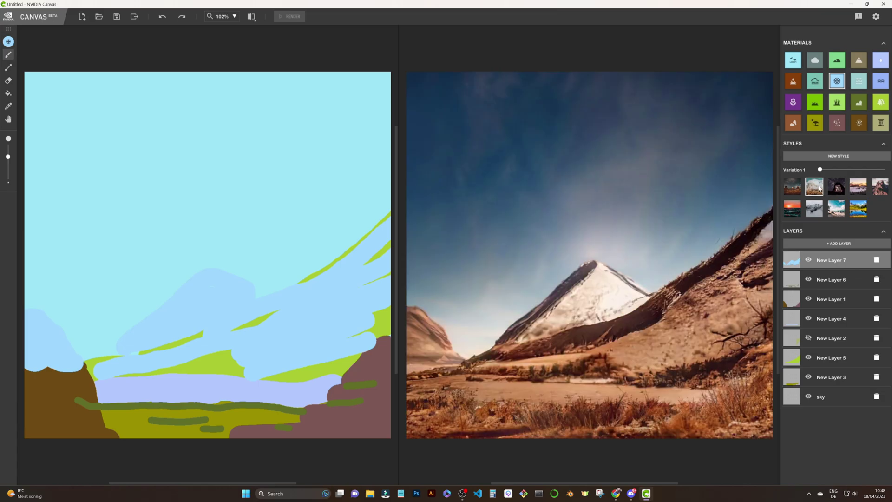
pyautogui.click(874, 188)
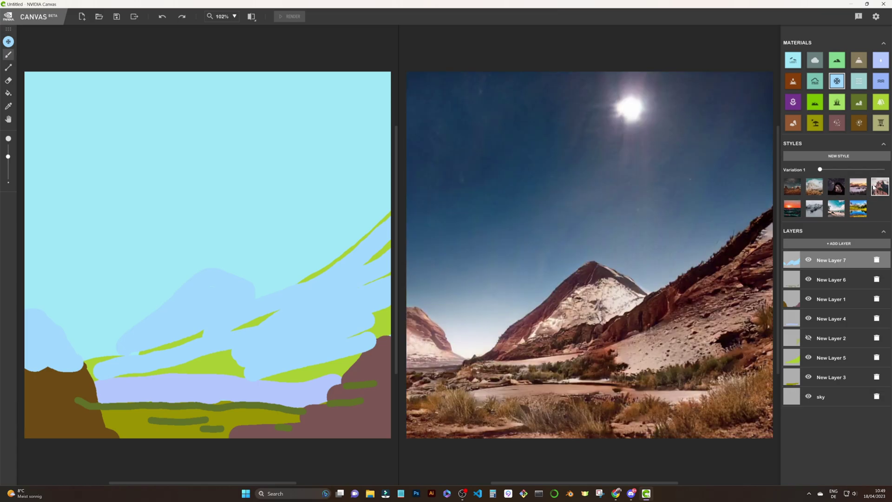